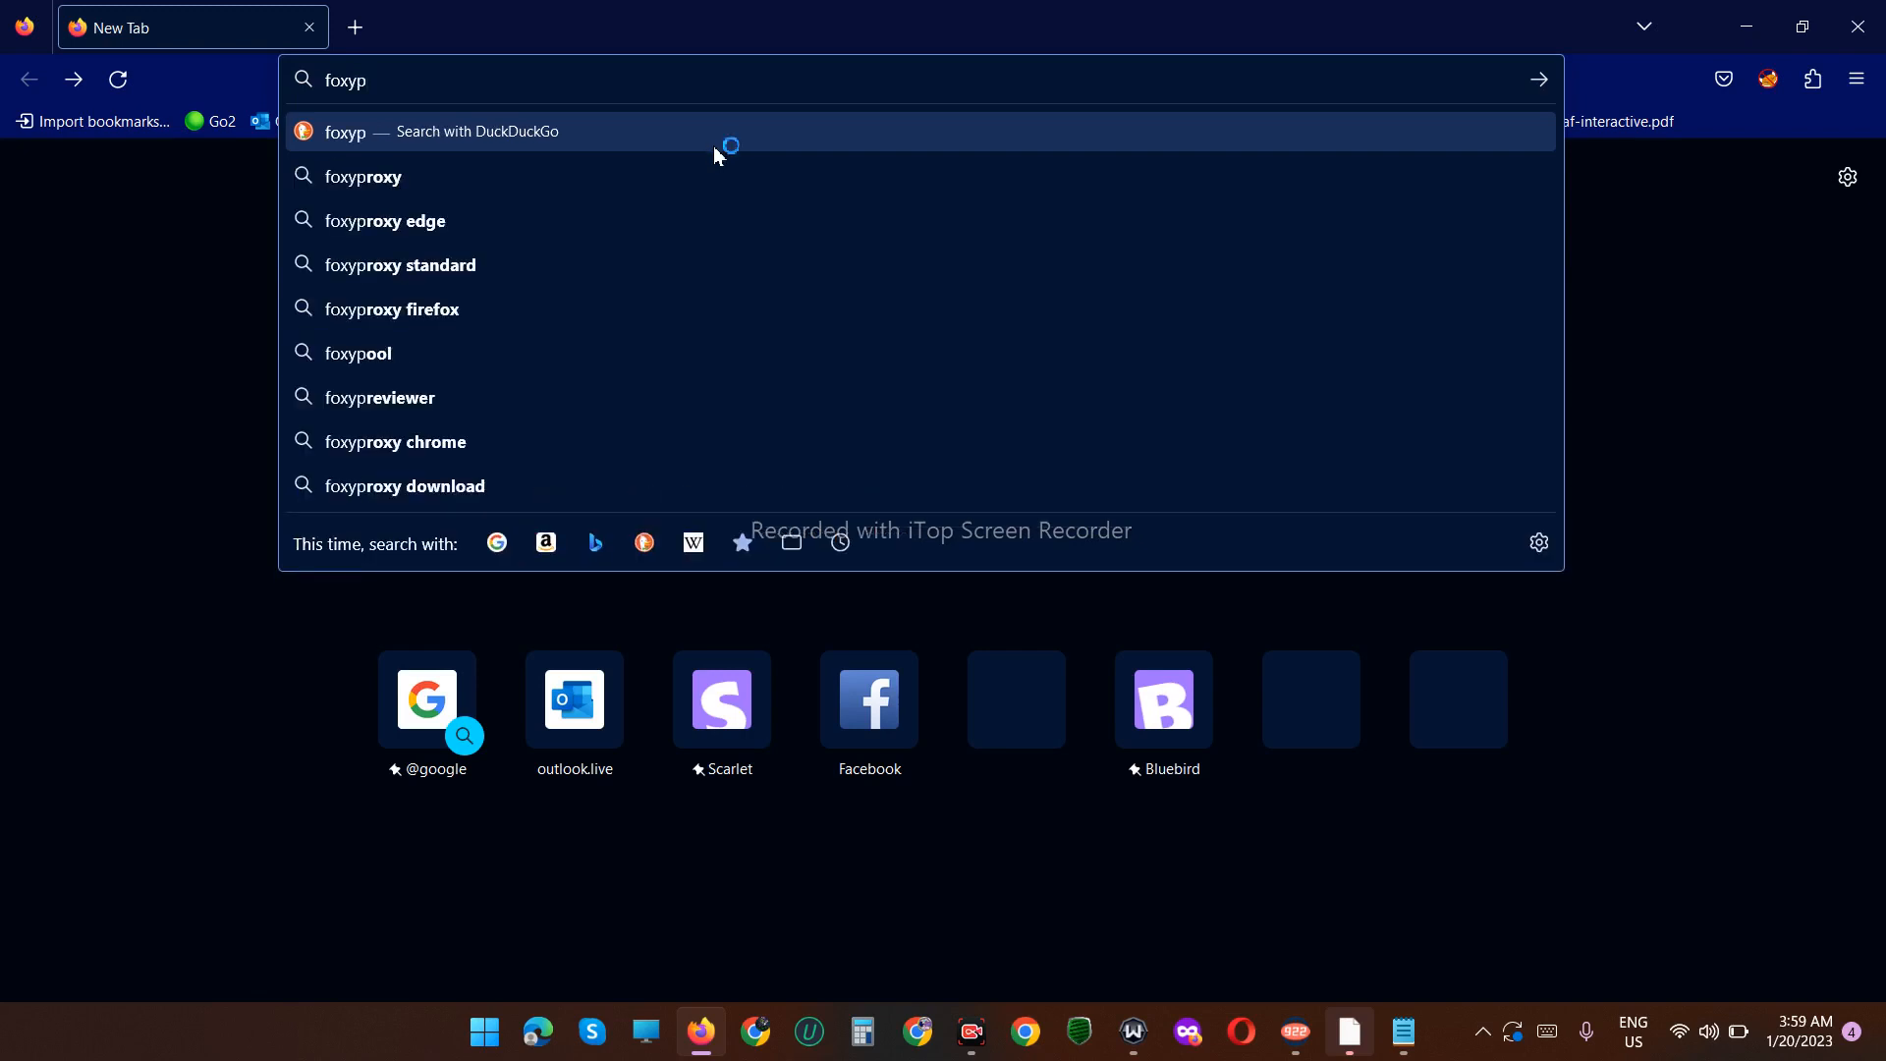
Search the web for "foxyproxy extension" and open the FoxyProxy Standard add-on page.
{"action": "type", "text": "roz"}
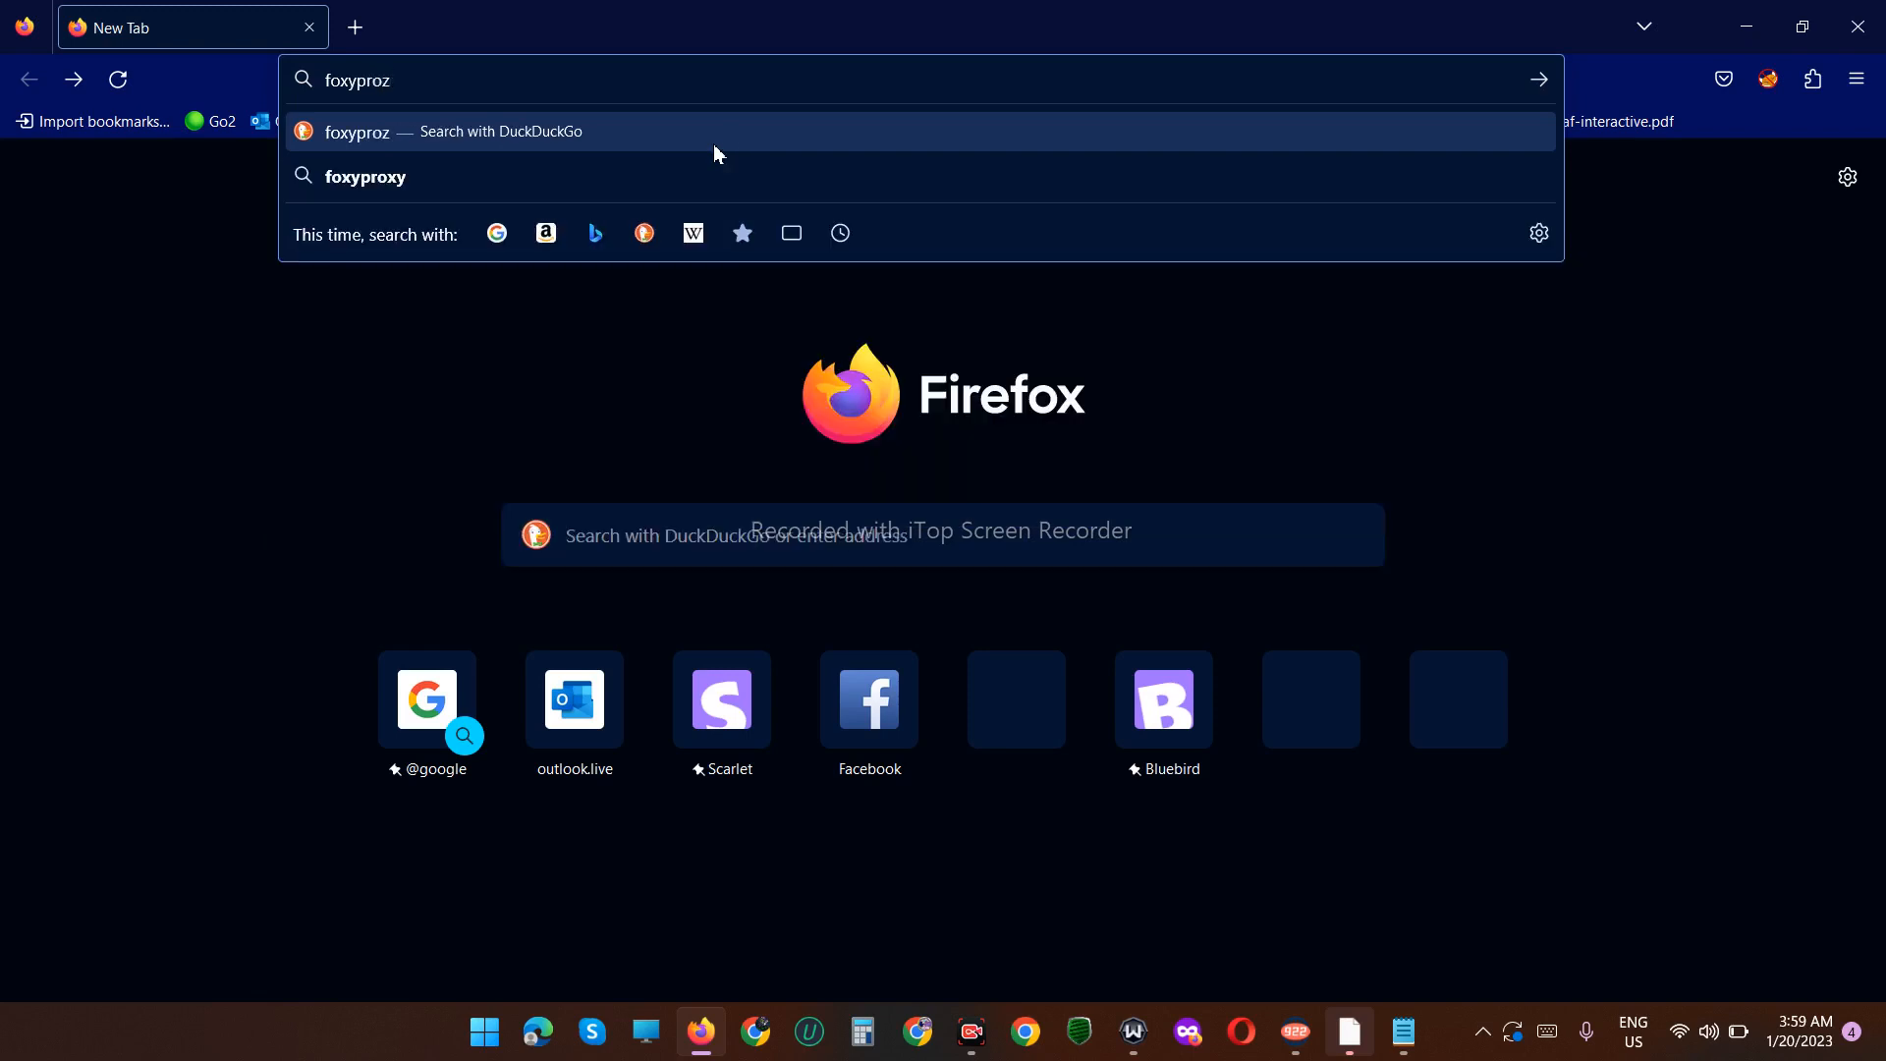
{"action": "key", "text": "BackSpace"}
{"action": "type", "text": "xy e"}
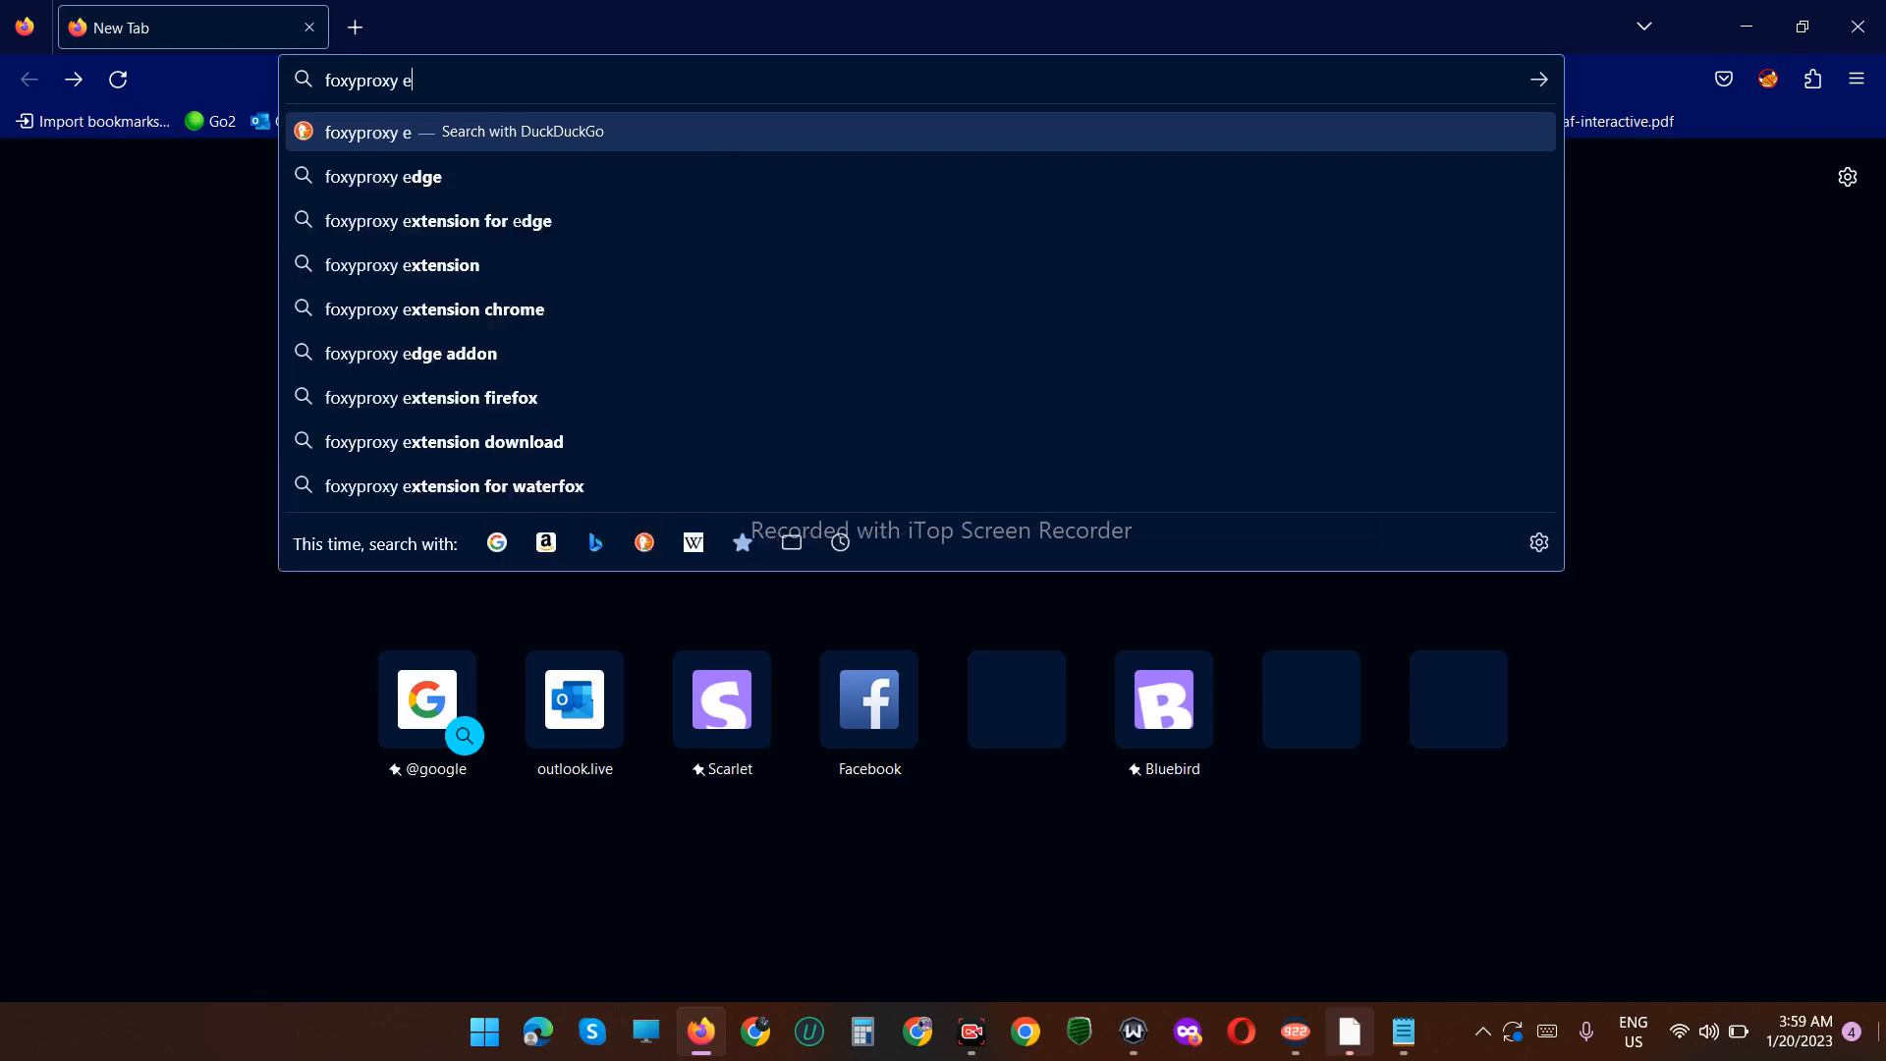
{"action": "left_click", "coordinate": [781, 271]}
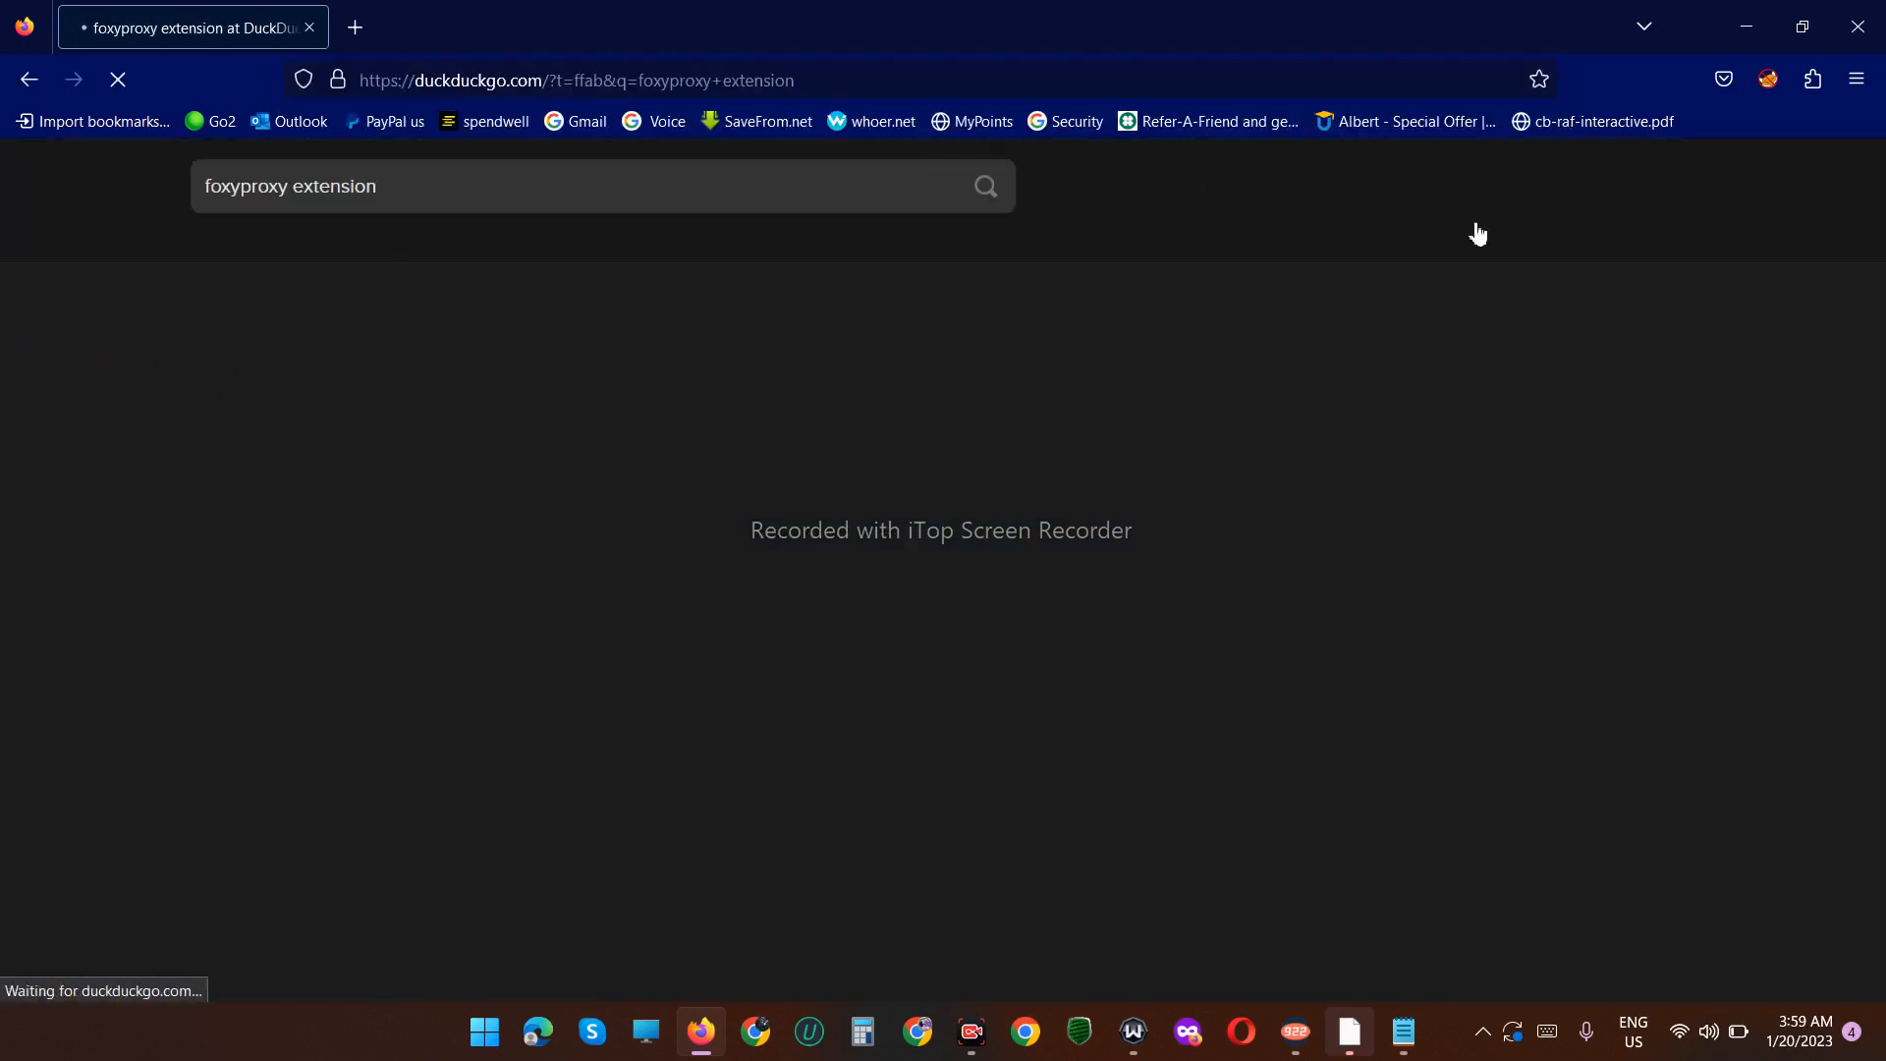
{"action": "left_click", "coordinate": [712, 407]}
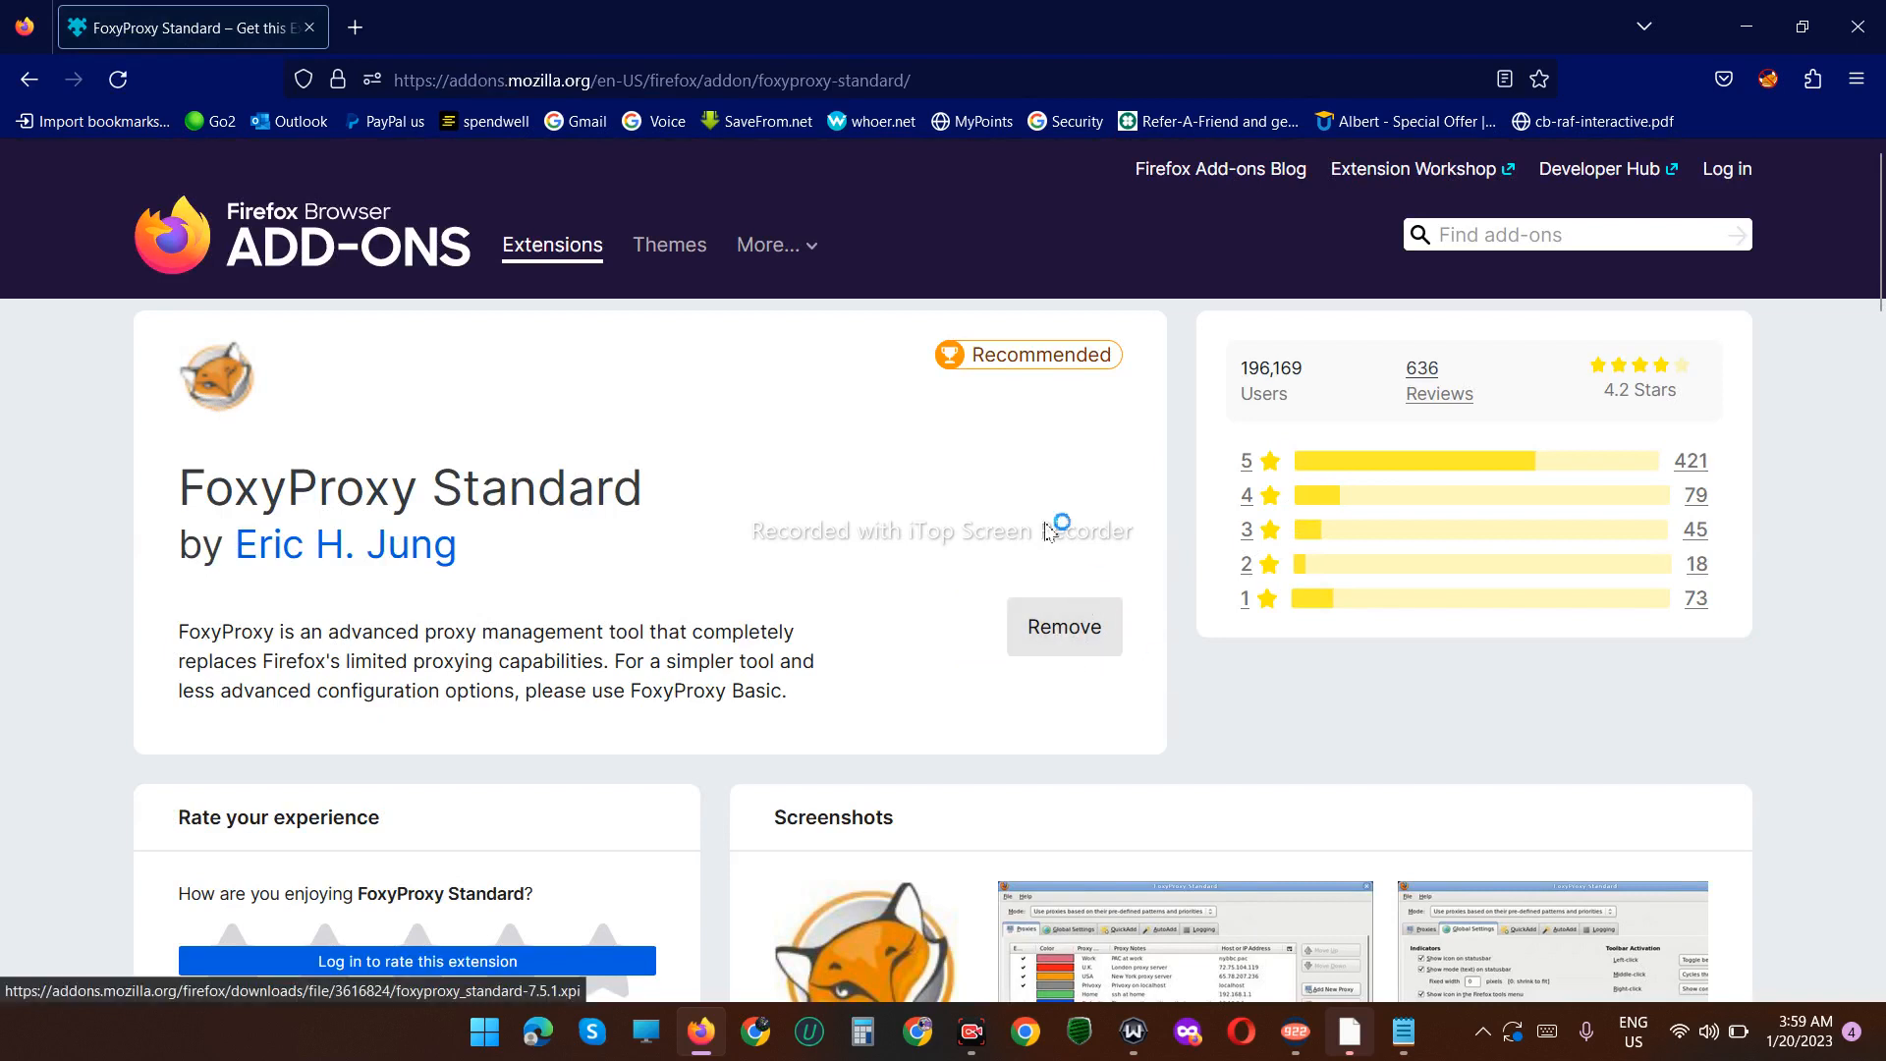
Replace the add-on page with a new tab and open the FoxyProxy options to start adding a proxy.
{"action": "left_click", "coordinate": [355, 28]}
{"action": "left_click", "coordinate": [309, 30]}
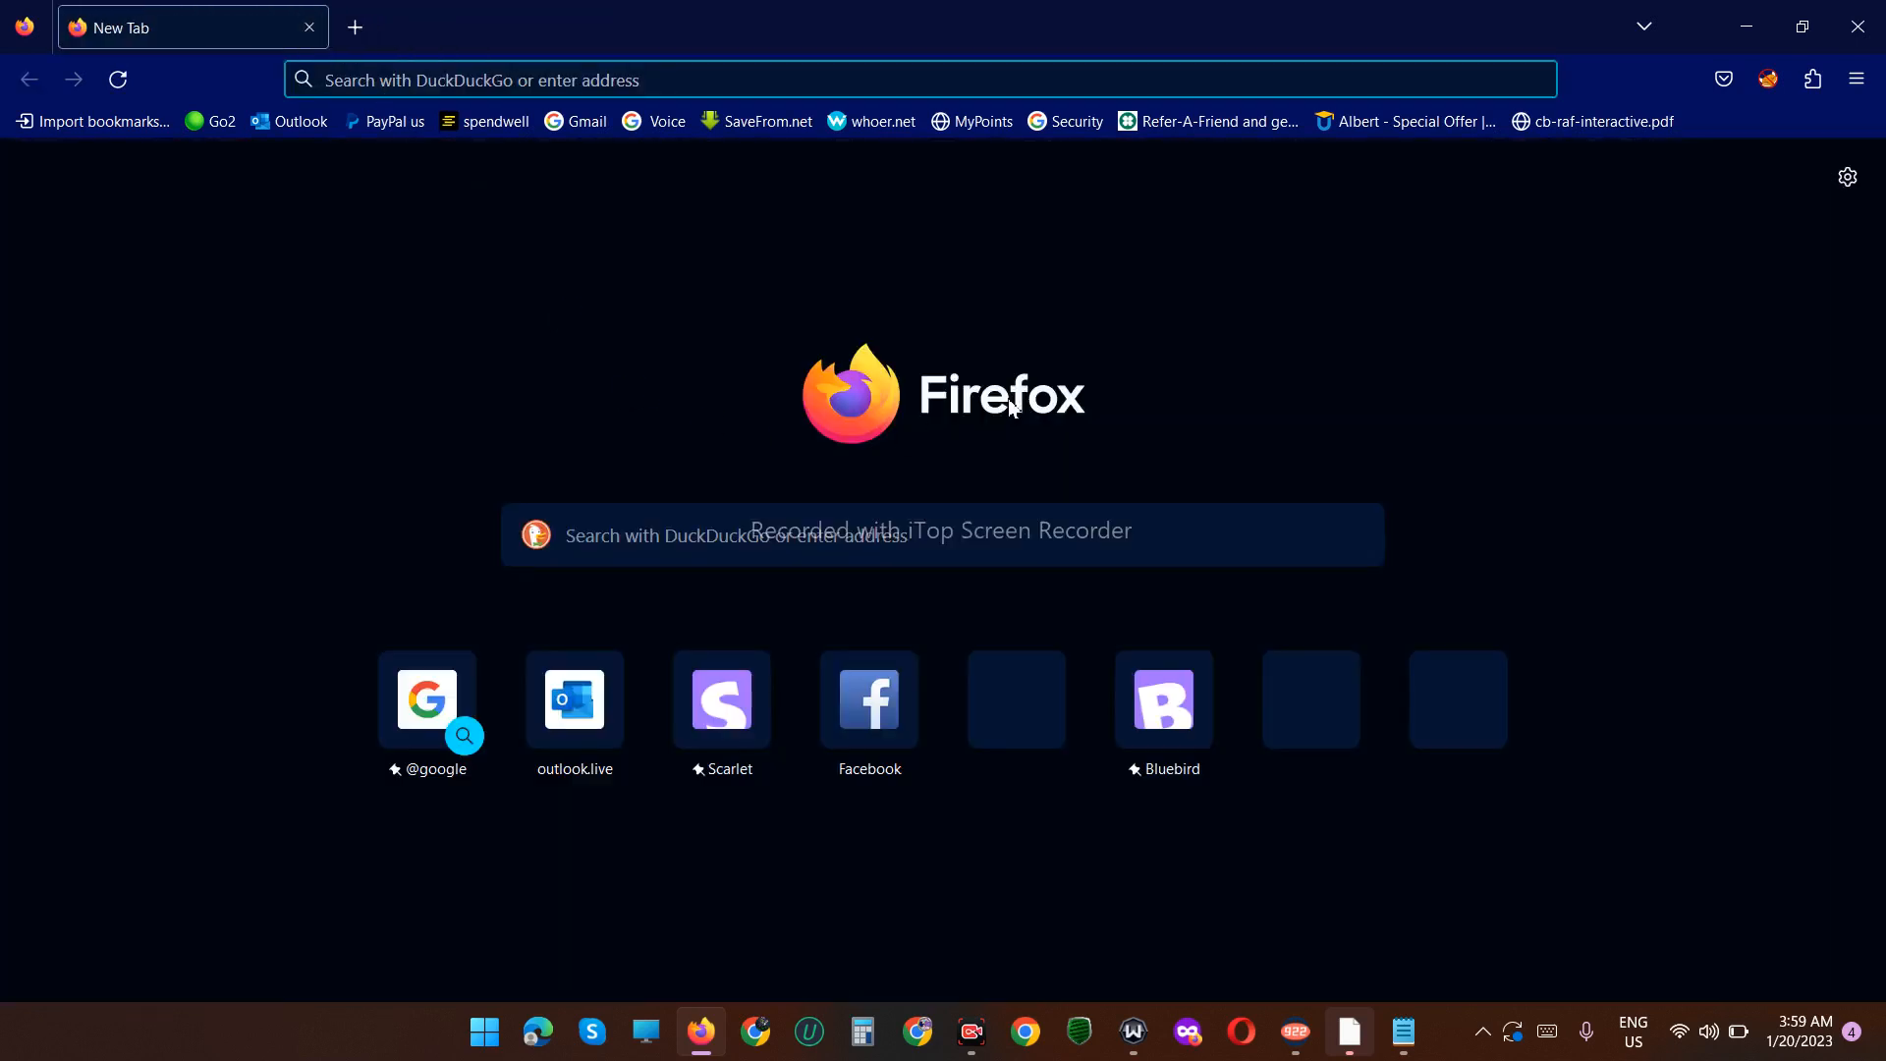
{"action": "left_click", "coordinate": [1769, 83]}
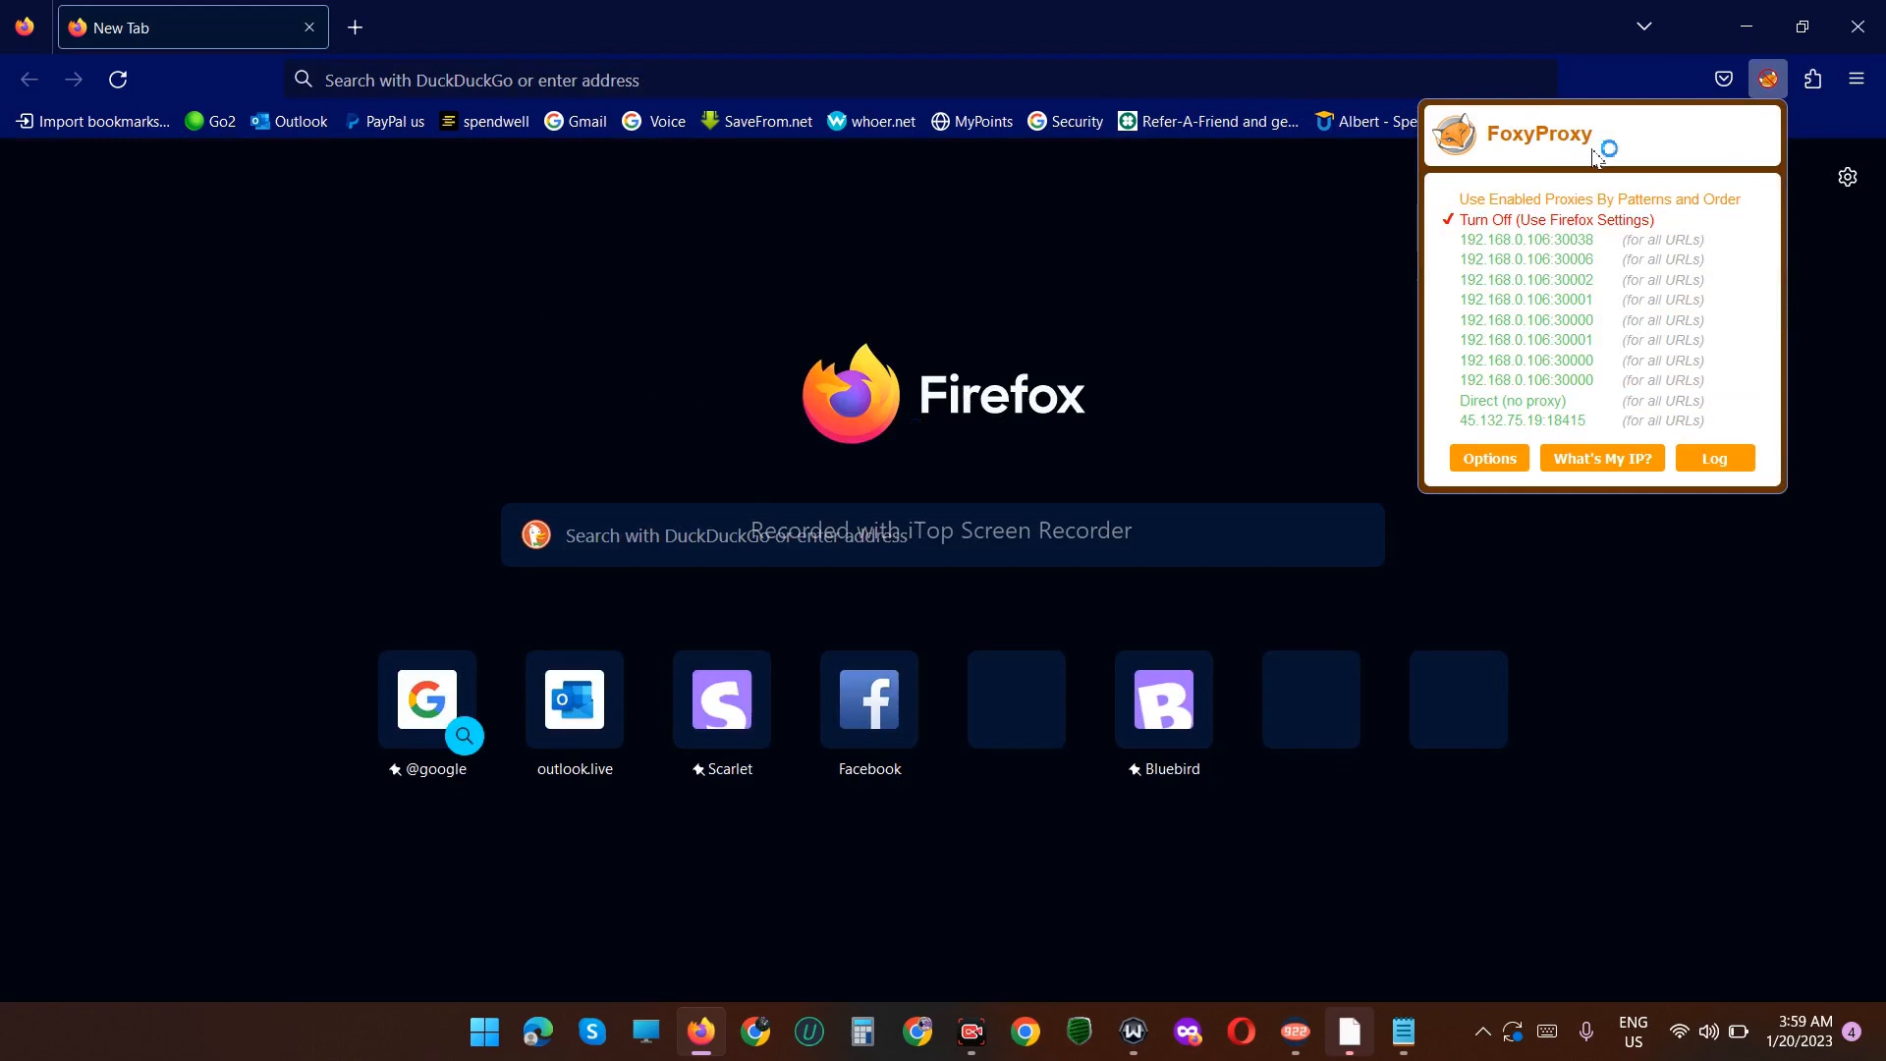
{"action": "left_click", "coordinate": [1768, 79]}
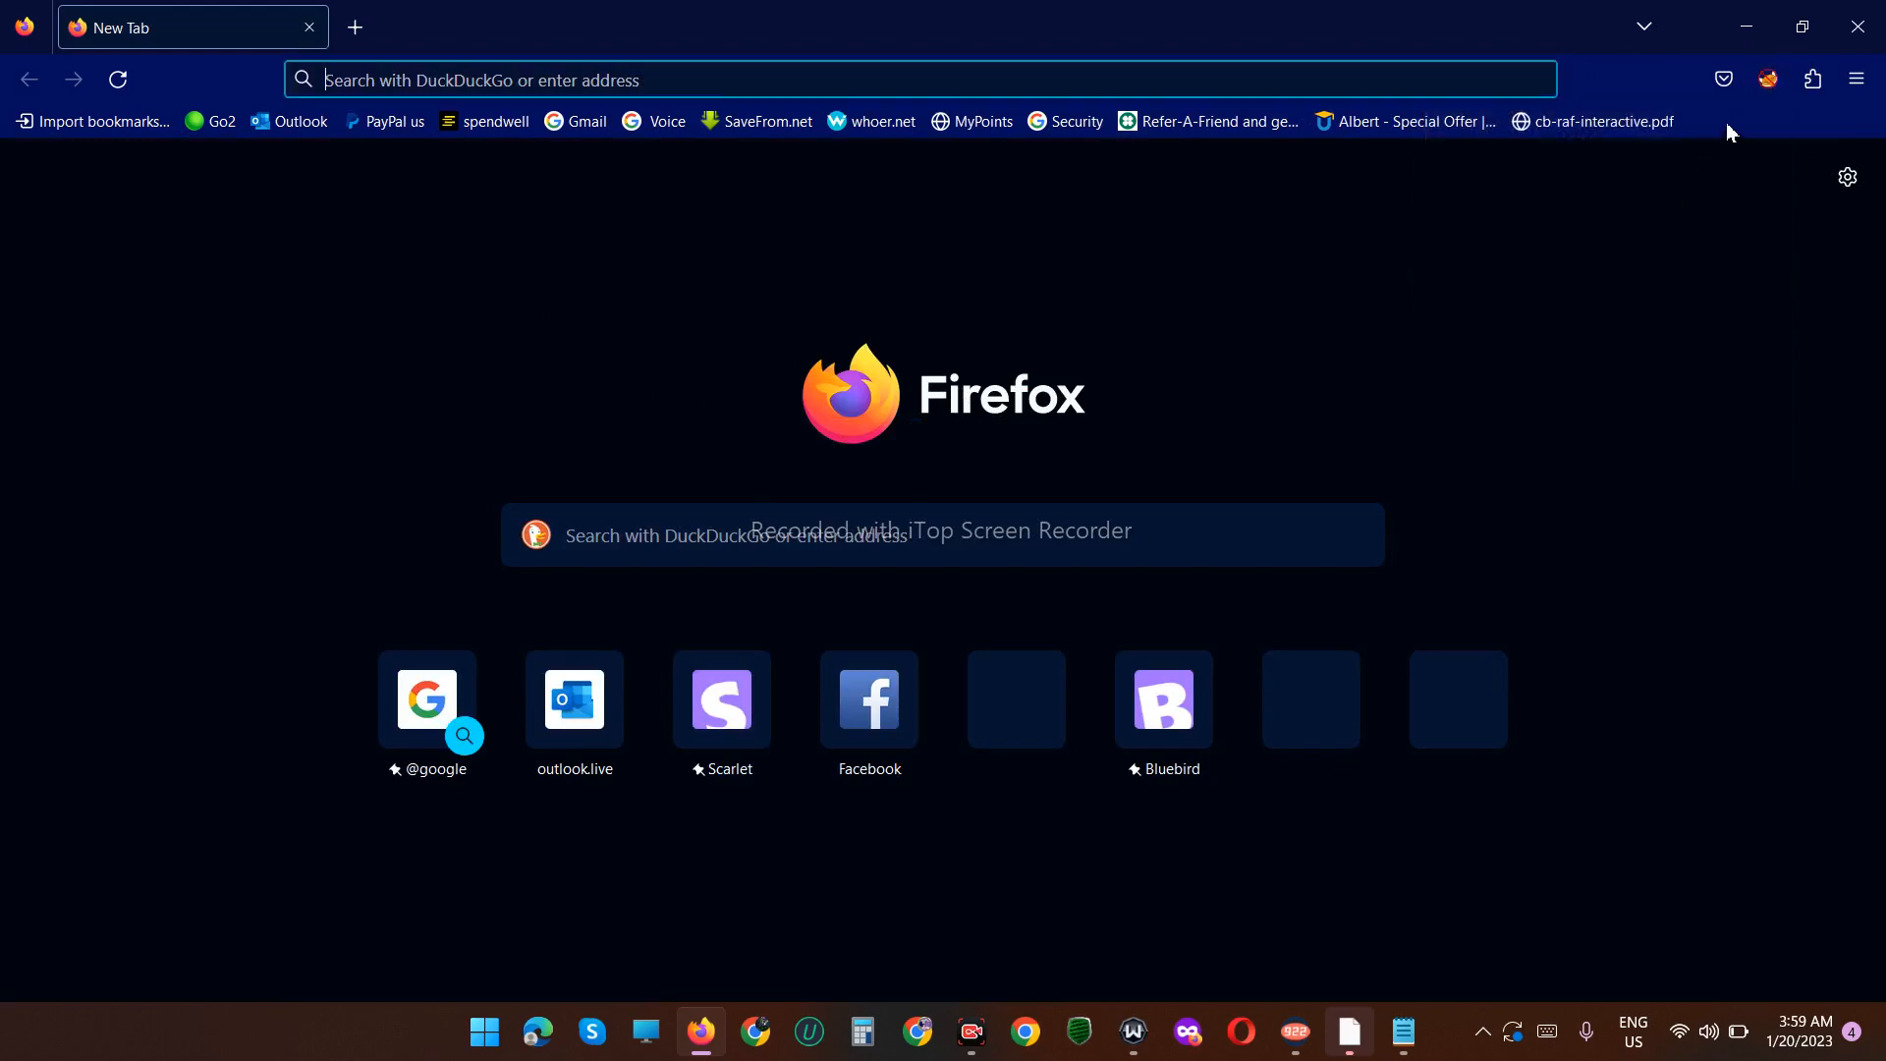
{"action": "left_click", "coordinate": [1812, 79]}
{"action": "left_click", "coordinate": [1768, 79]}
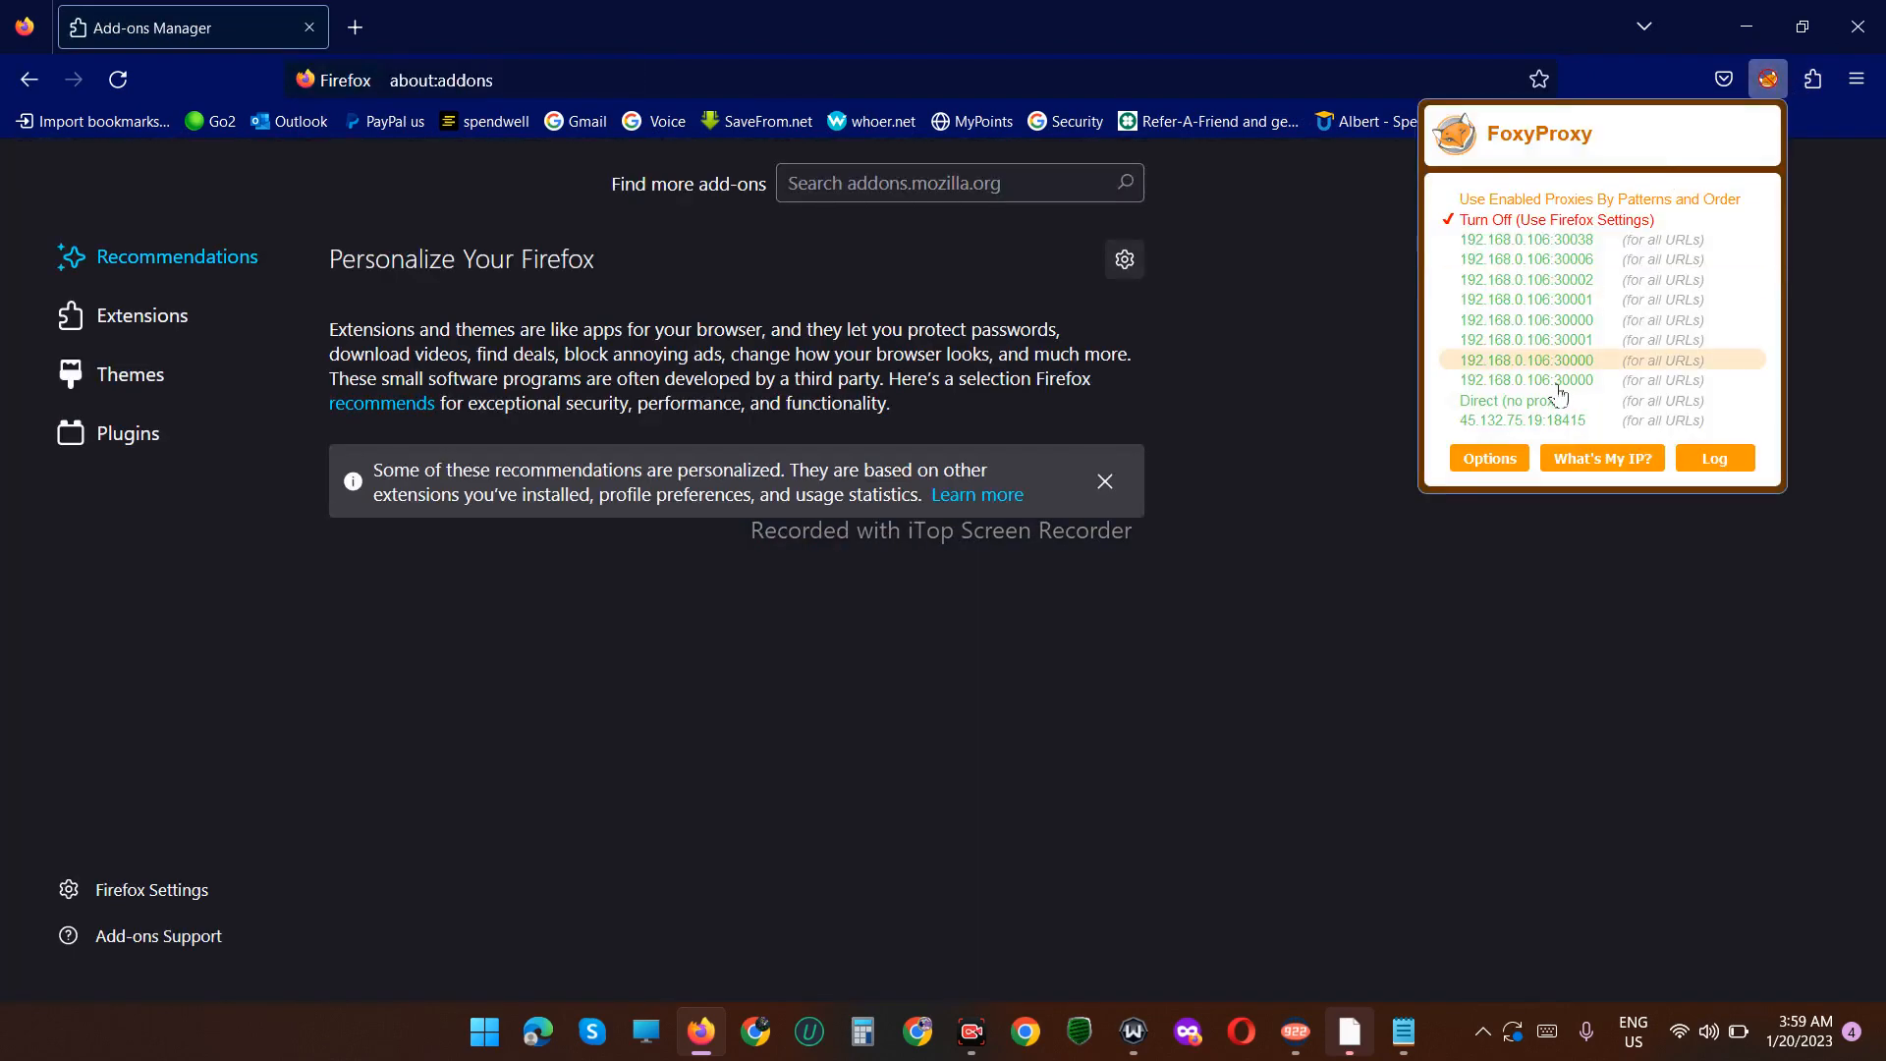
{"action": "left_click", "coordinate": [1488, 458]}
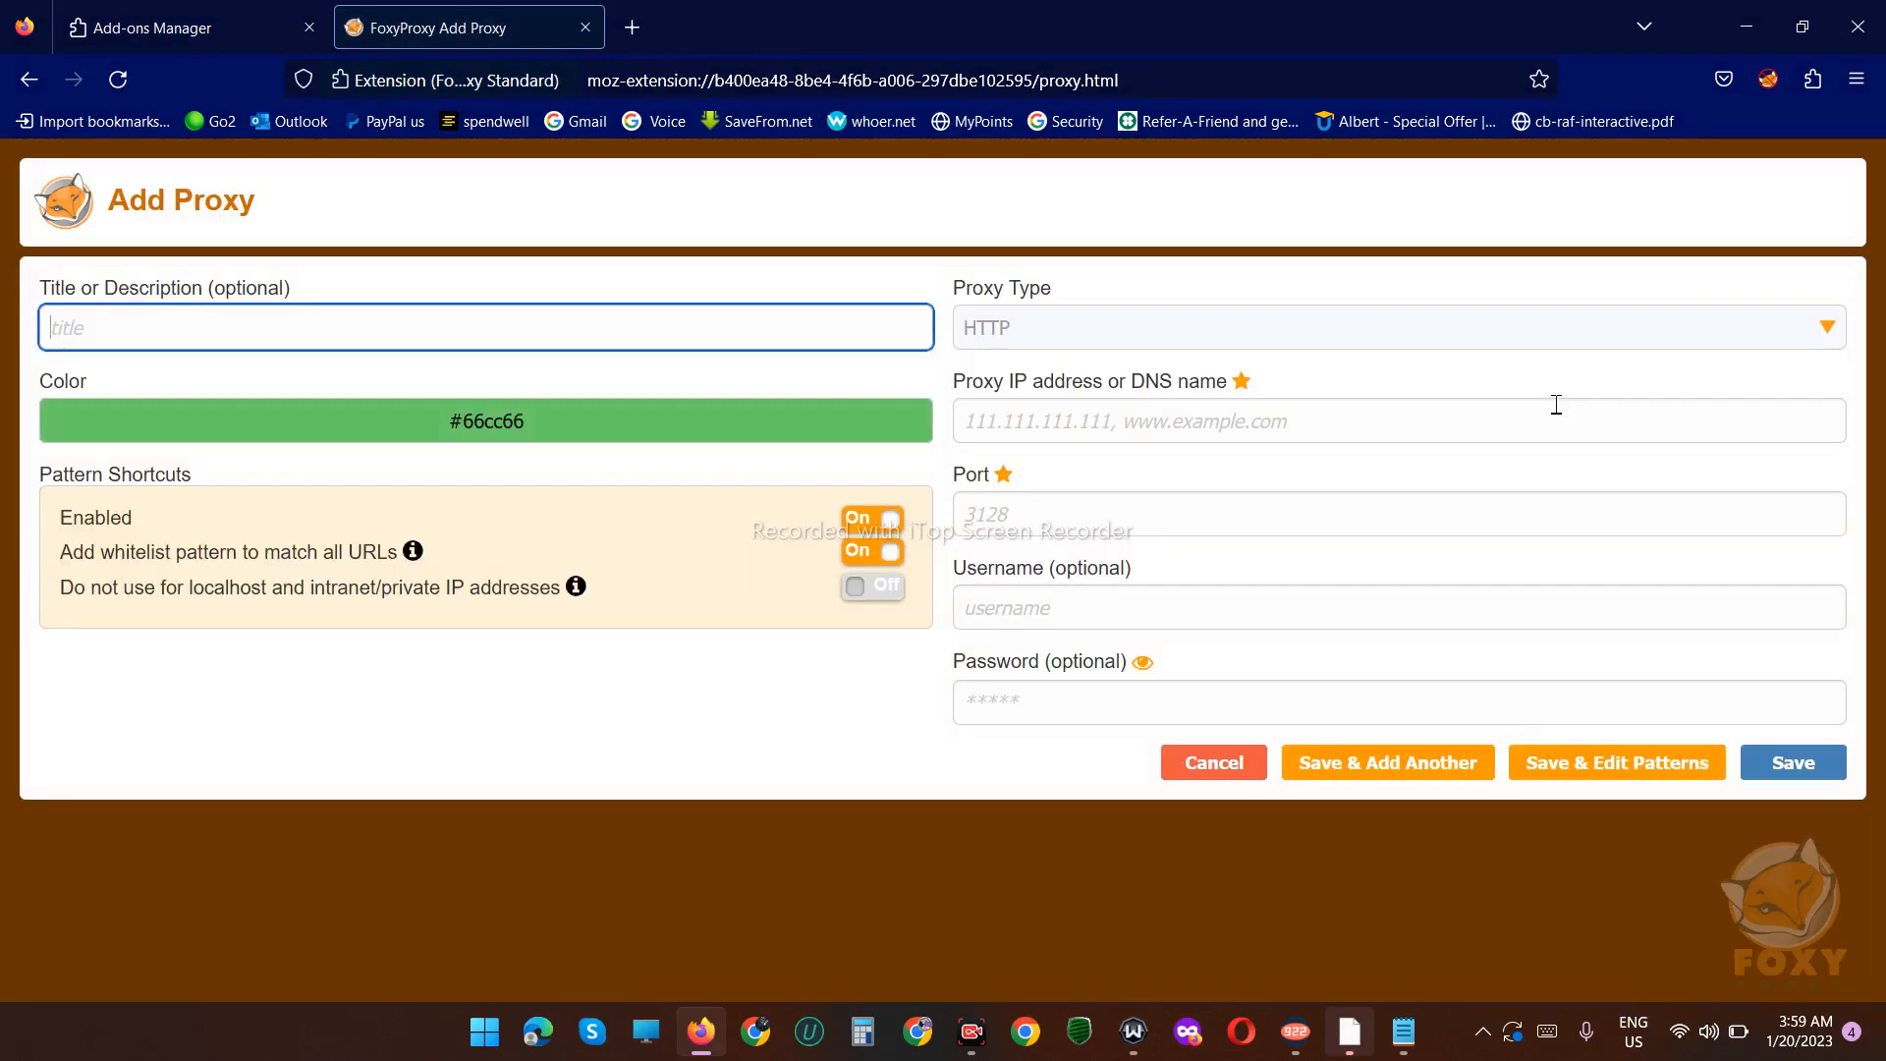
Set the new proxy's type to SOCKS5 and enter 192.168.0.106 as its IP address, cutting the port out of the pasted address.
{"action": "left_click", "coordinate": [1049, 336]}
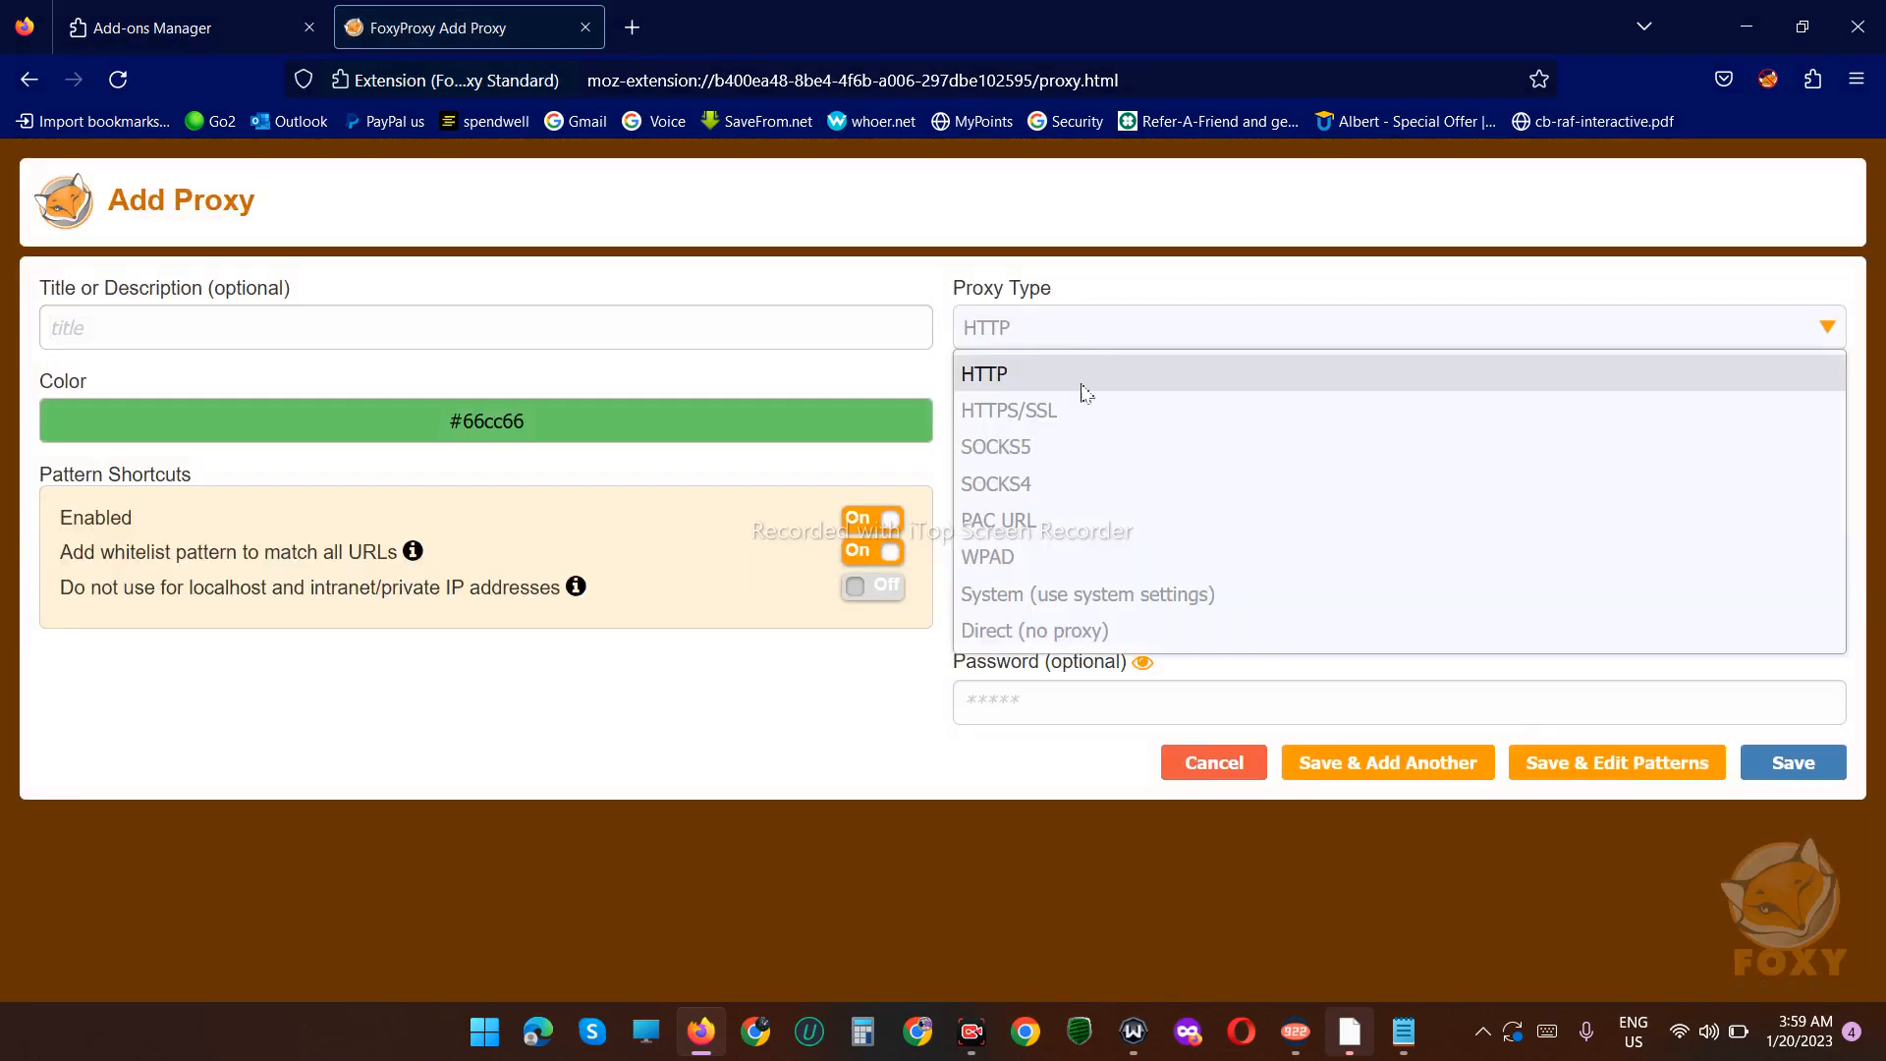
{"action": "left_click", "coordinate": [1030, 451]}
{"action": "left_click", "coordinate": [1120, 422]}
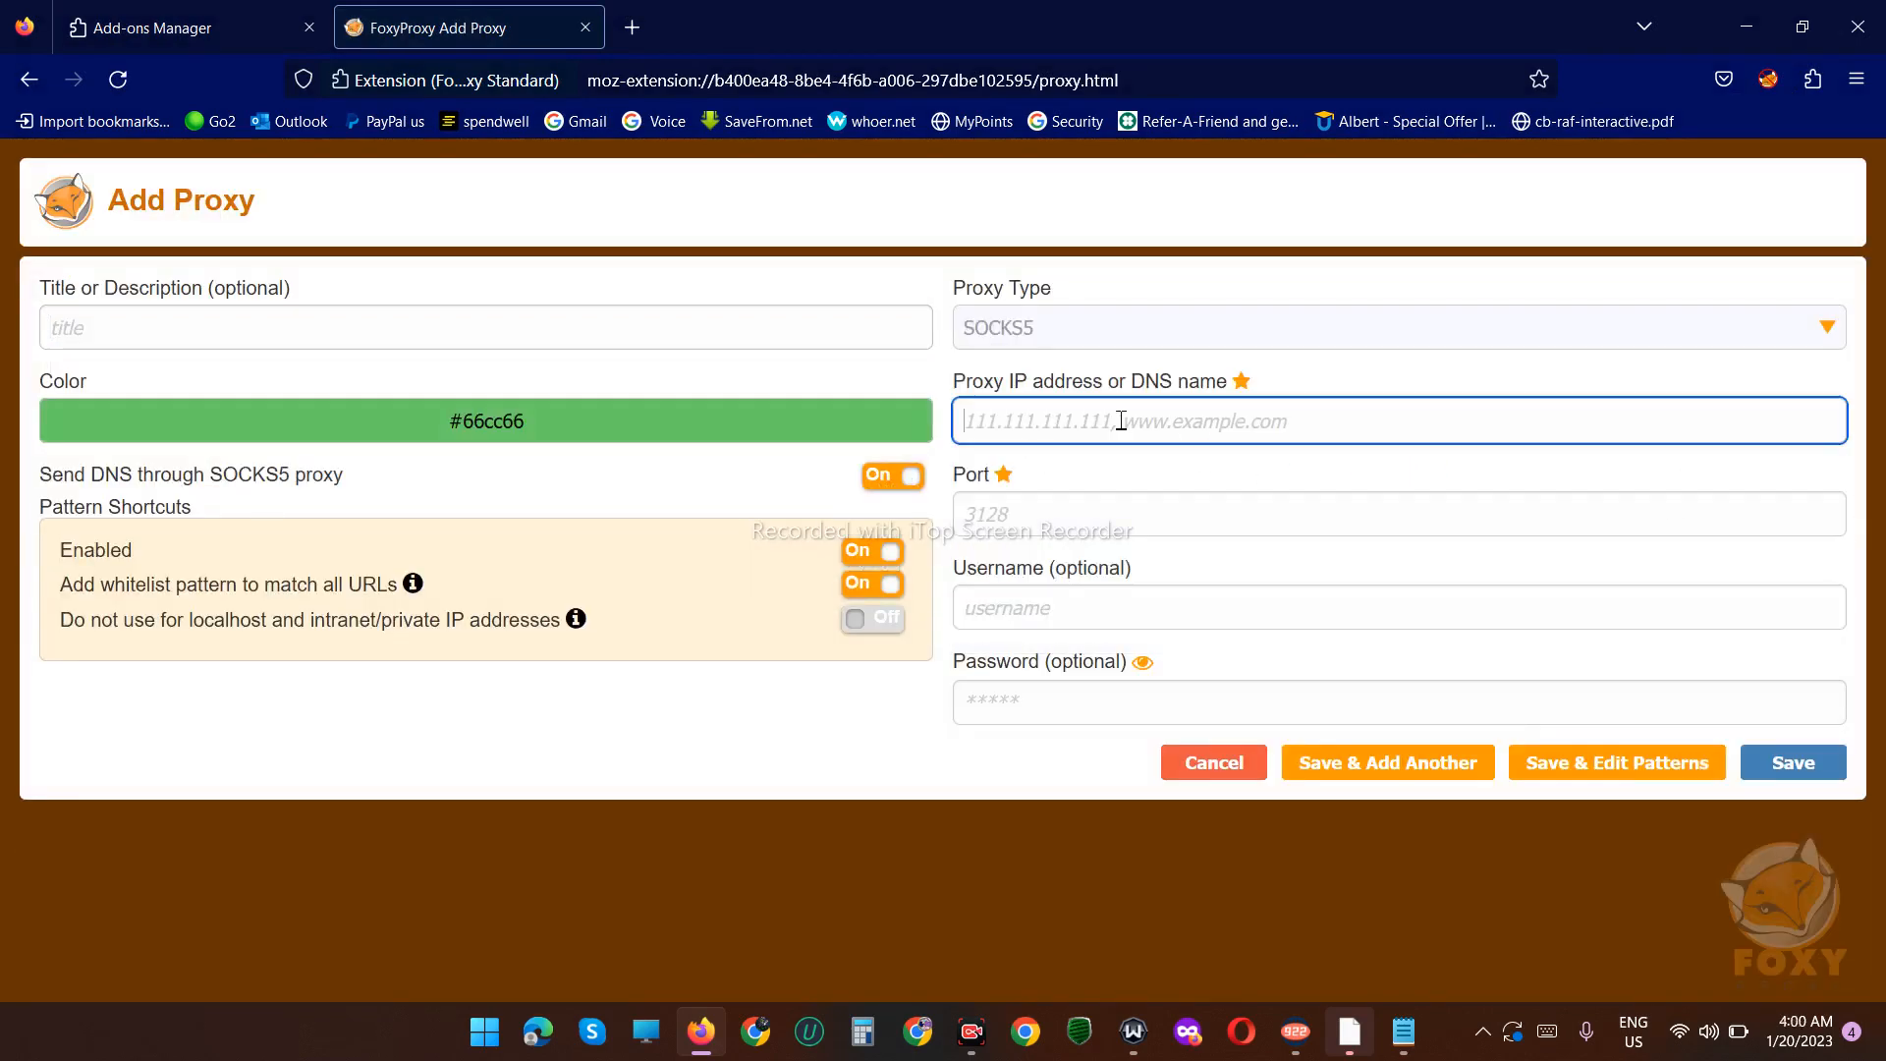
{"action": "right_click", "coordinate": [1119, 423]}
{"action": "left_click", "coordinate": [1250, 639]}
{"action": "double_click", "coordinate": [1123, 422]}
{"action": "right_click", "coordinate": [1124, 422]}
{"action": "left_click", "coordinate": [1306, 579]}
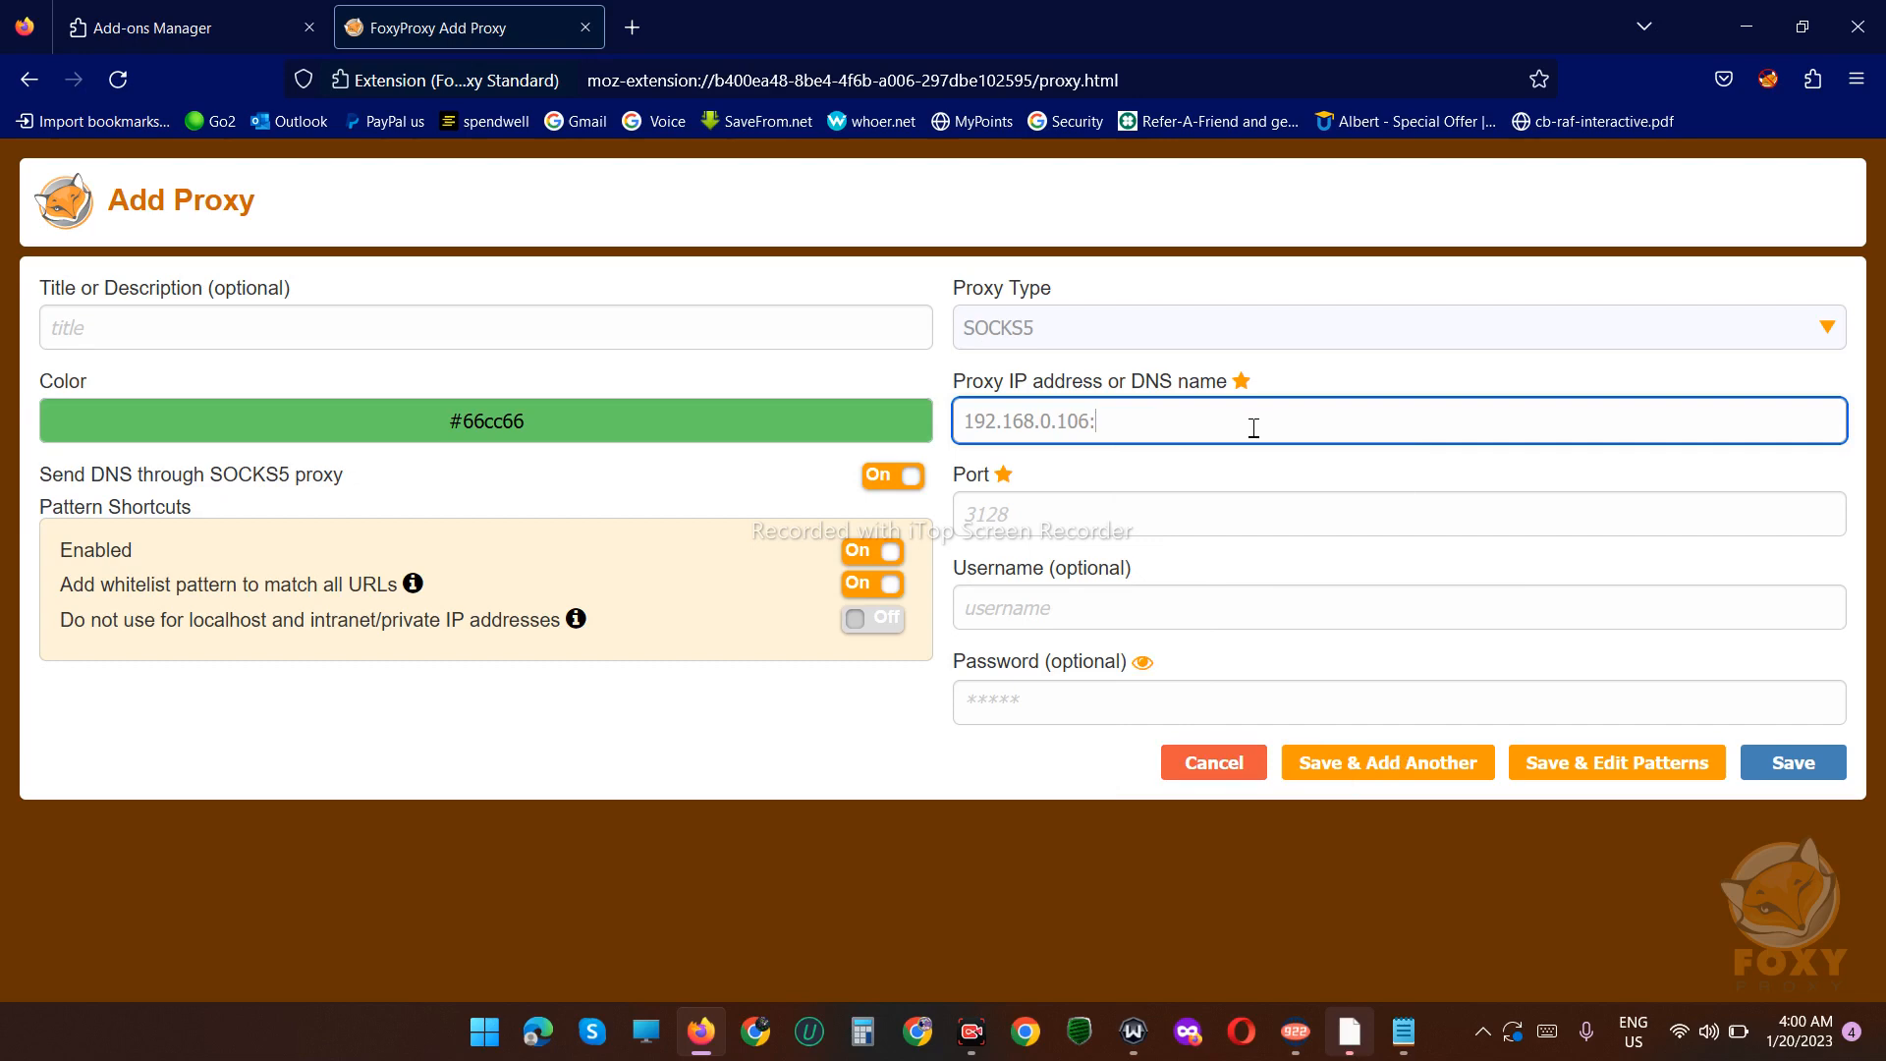
Set the proxy's port to 30000 and save the proxy.
{"action": "left_click", "coordinate": [1099, 512]}
{"action": "key", "text": "ctrl+v"}
{"action": "left_click", "coordinate": [1787, 771]}
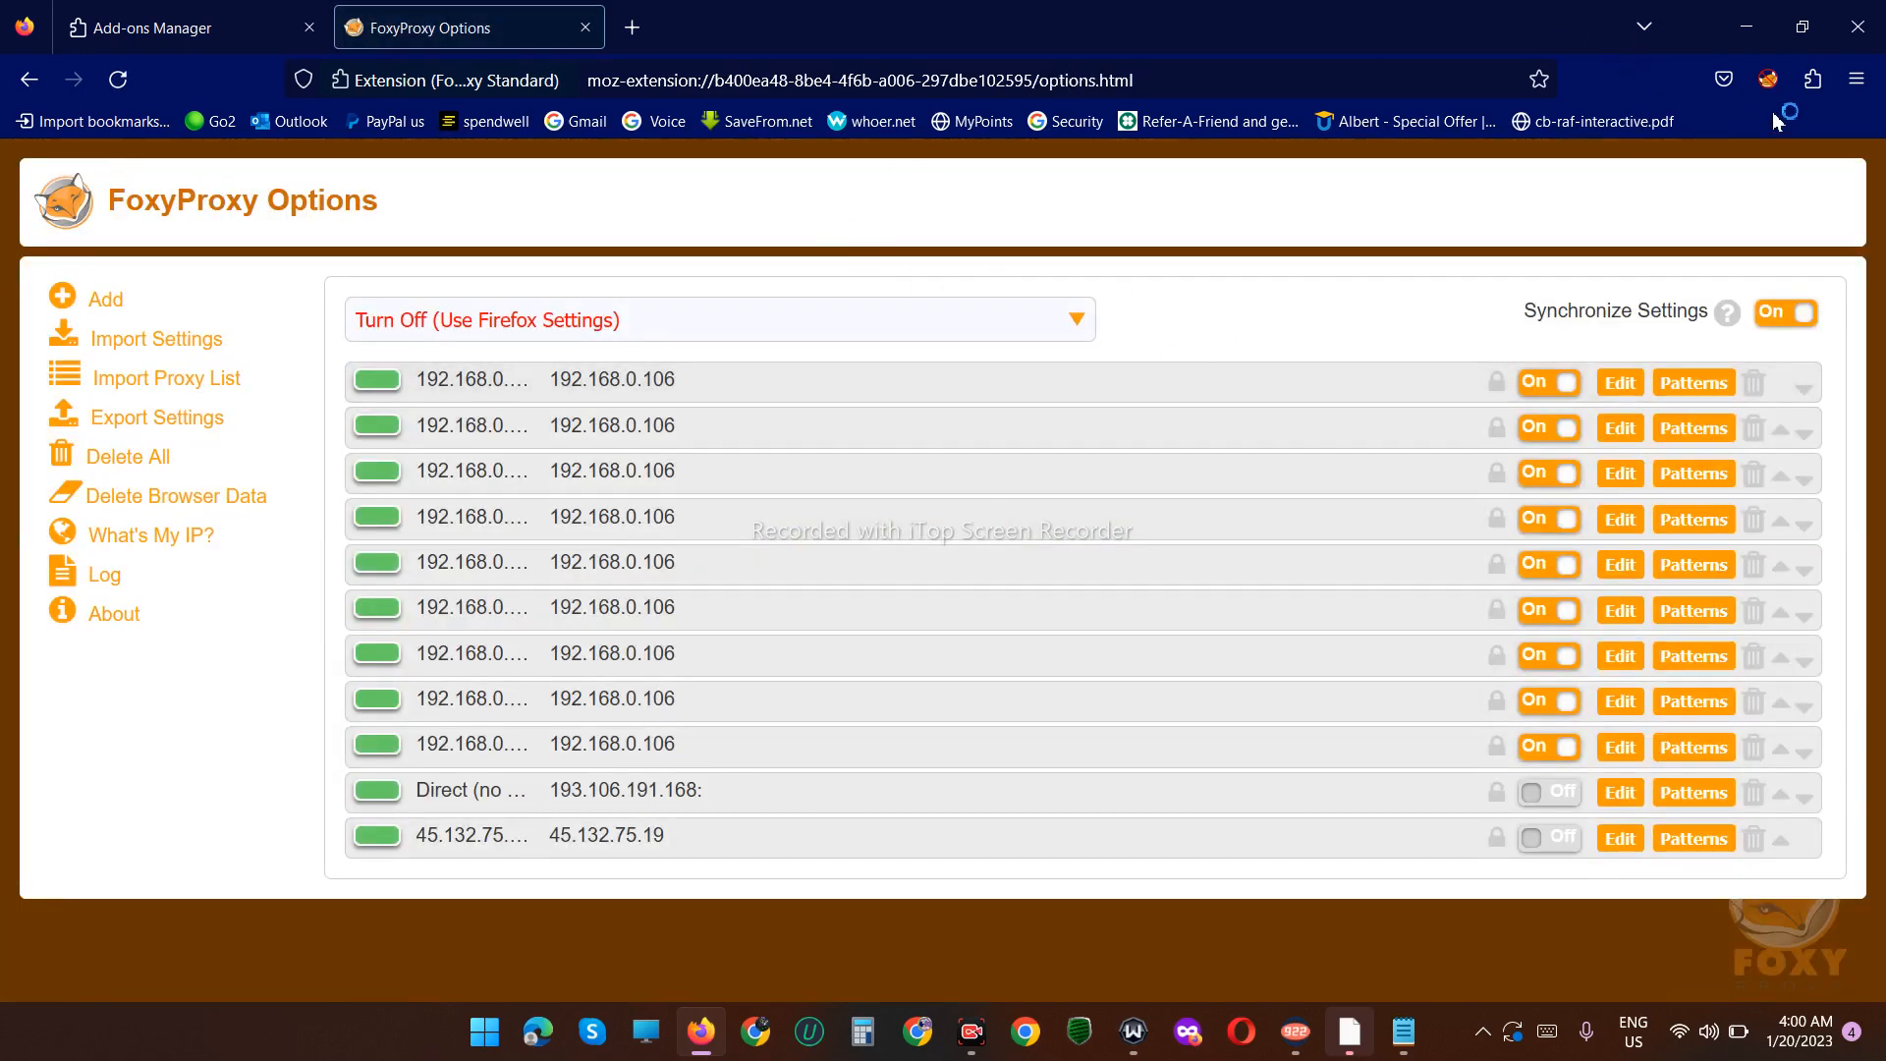
Activate the newly added 192.168.0.106:30000 proxy for all URLs and leave only a blank new tab open.
{"action": "left_click", "coordinate": [1768, 79]}
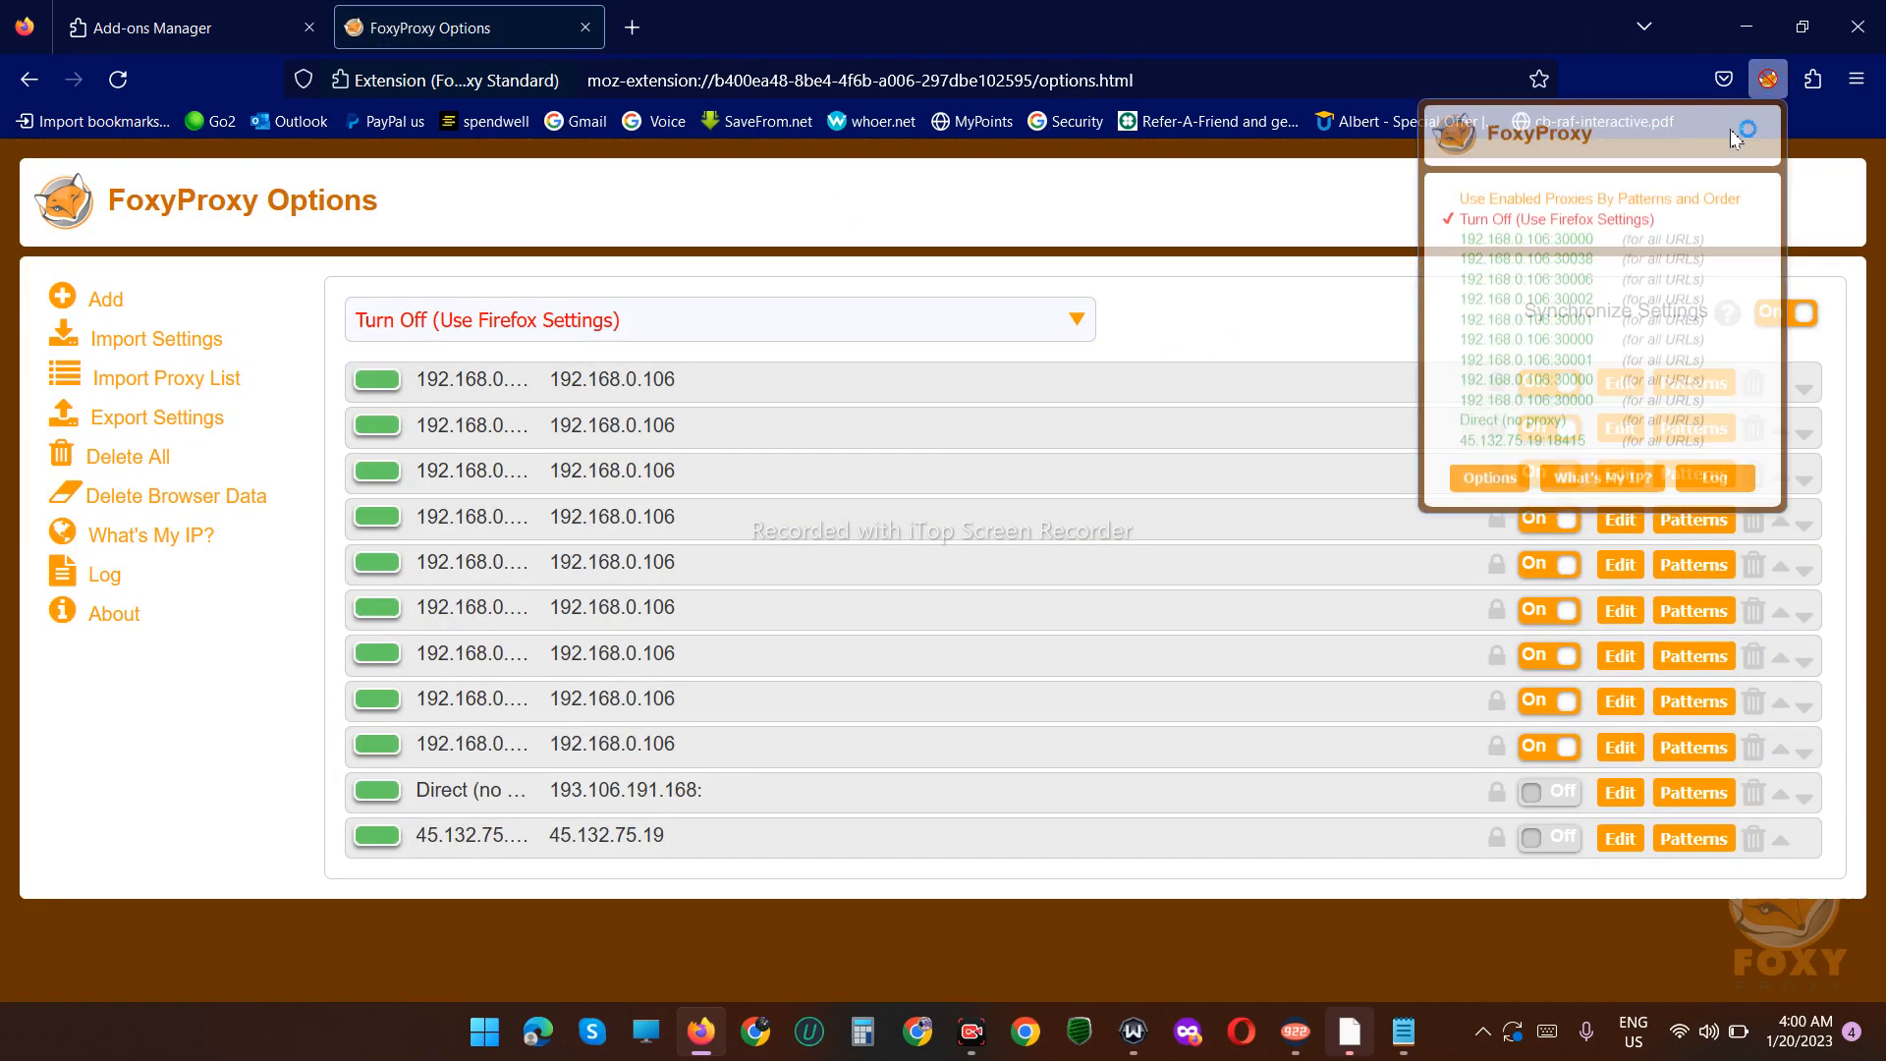
{"action": "left_click", "coordinate": [1505, 241]}
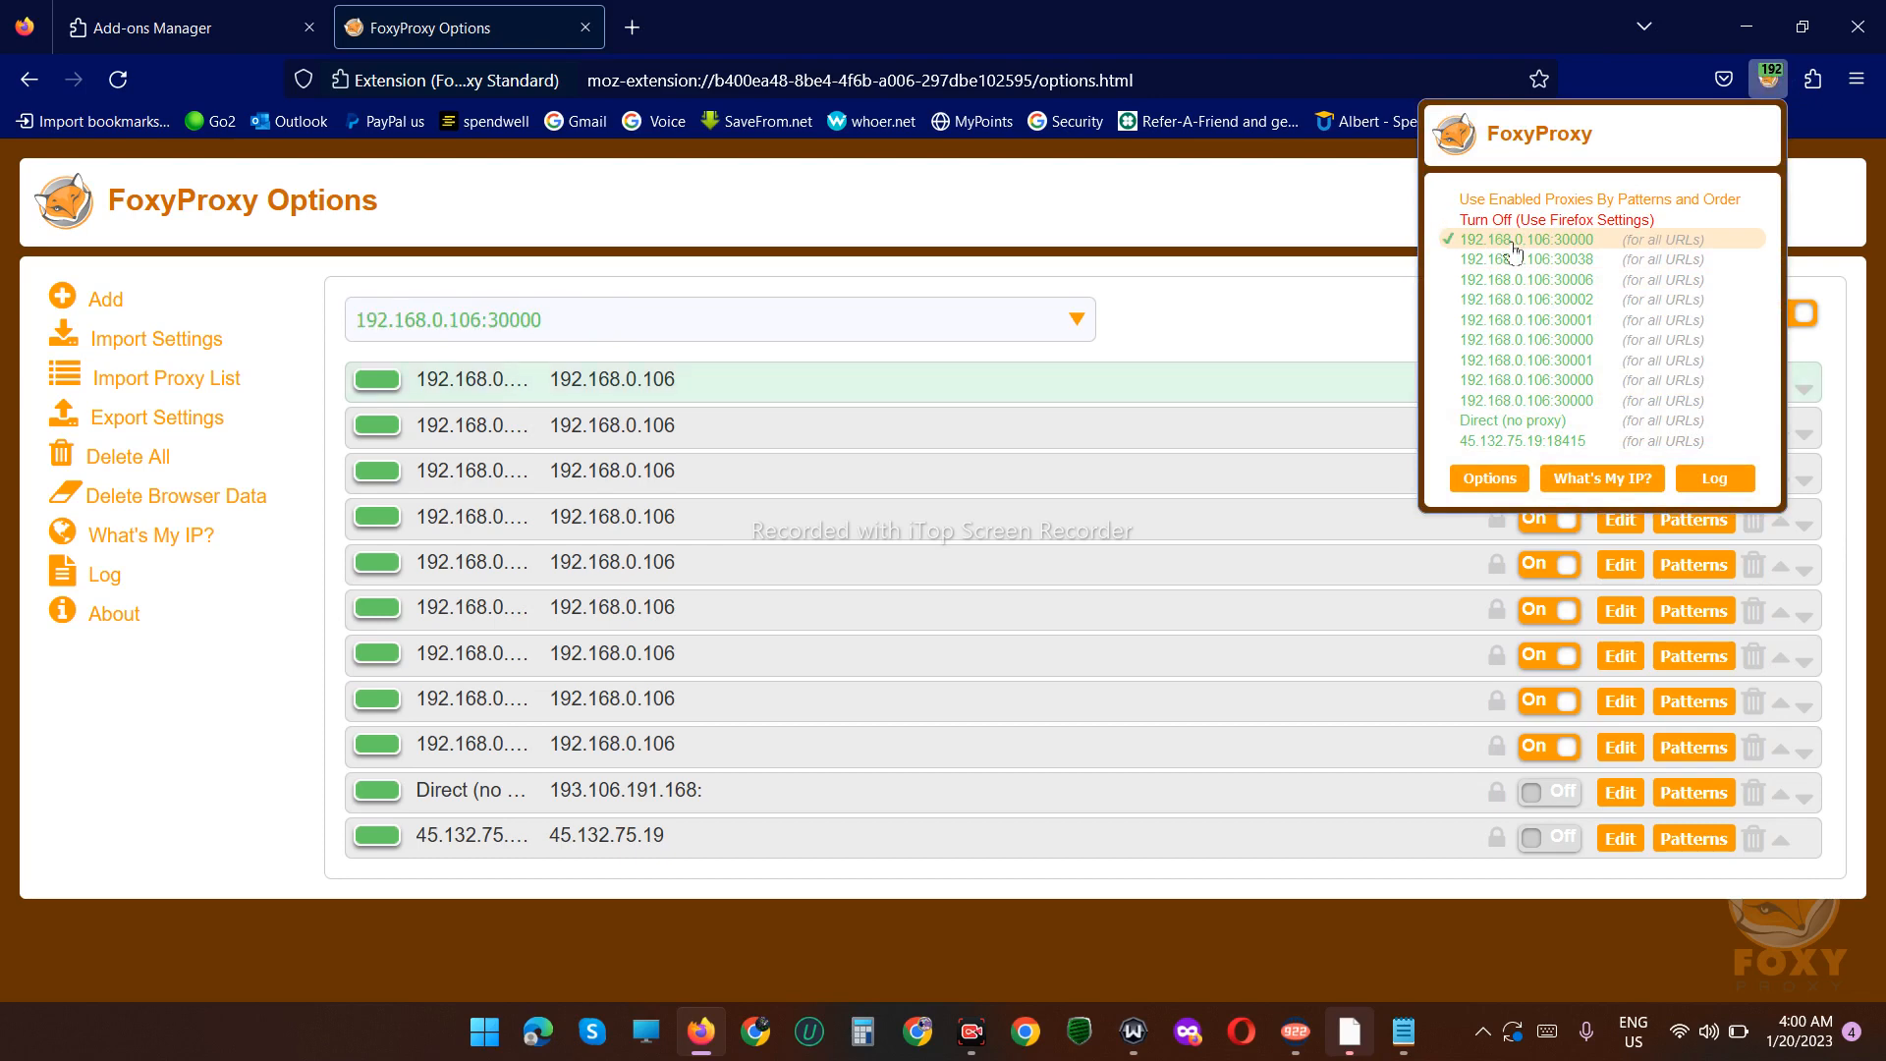
{"action": "left_click", "coordinate": [631, 27]}
{"action": "left_click", "coordinate": [310, 27]}
{"action": "middle_click", "coordinate": [319, 35]}
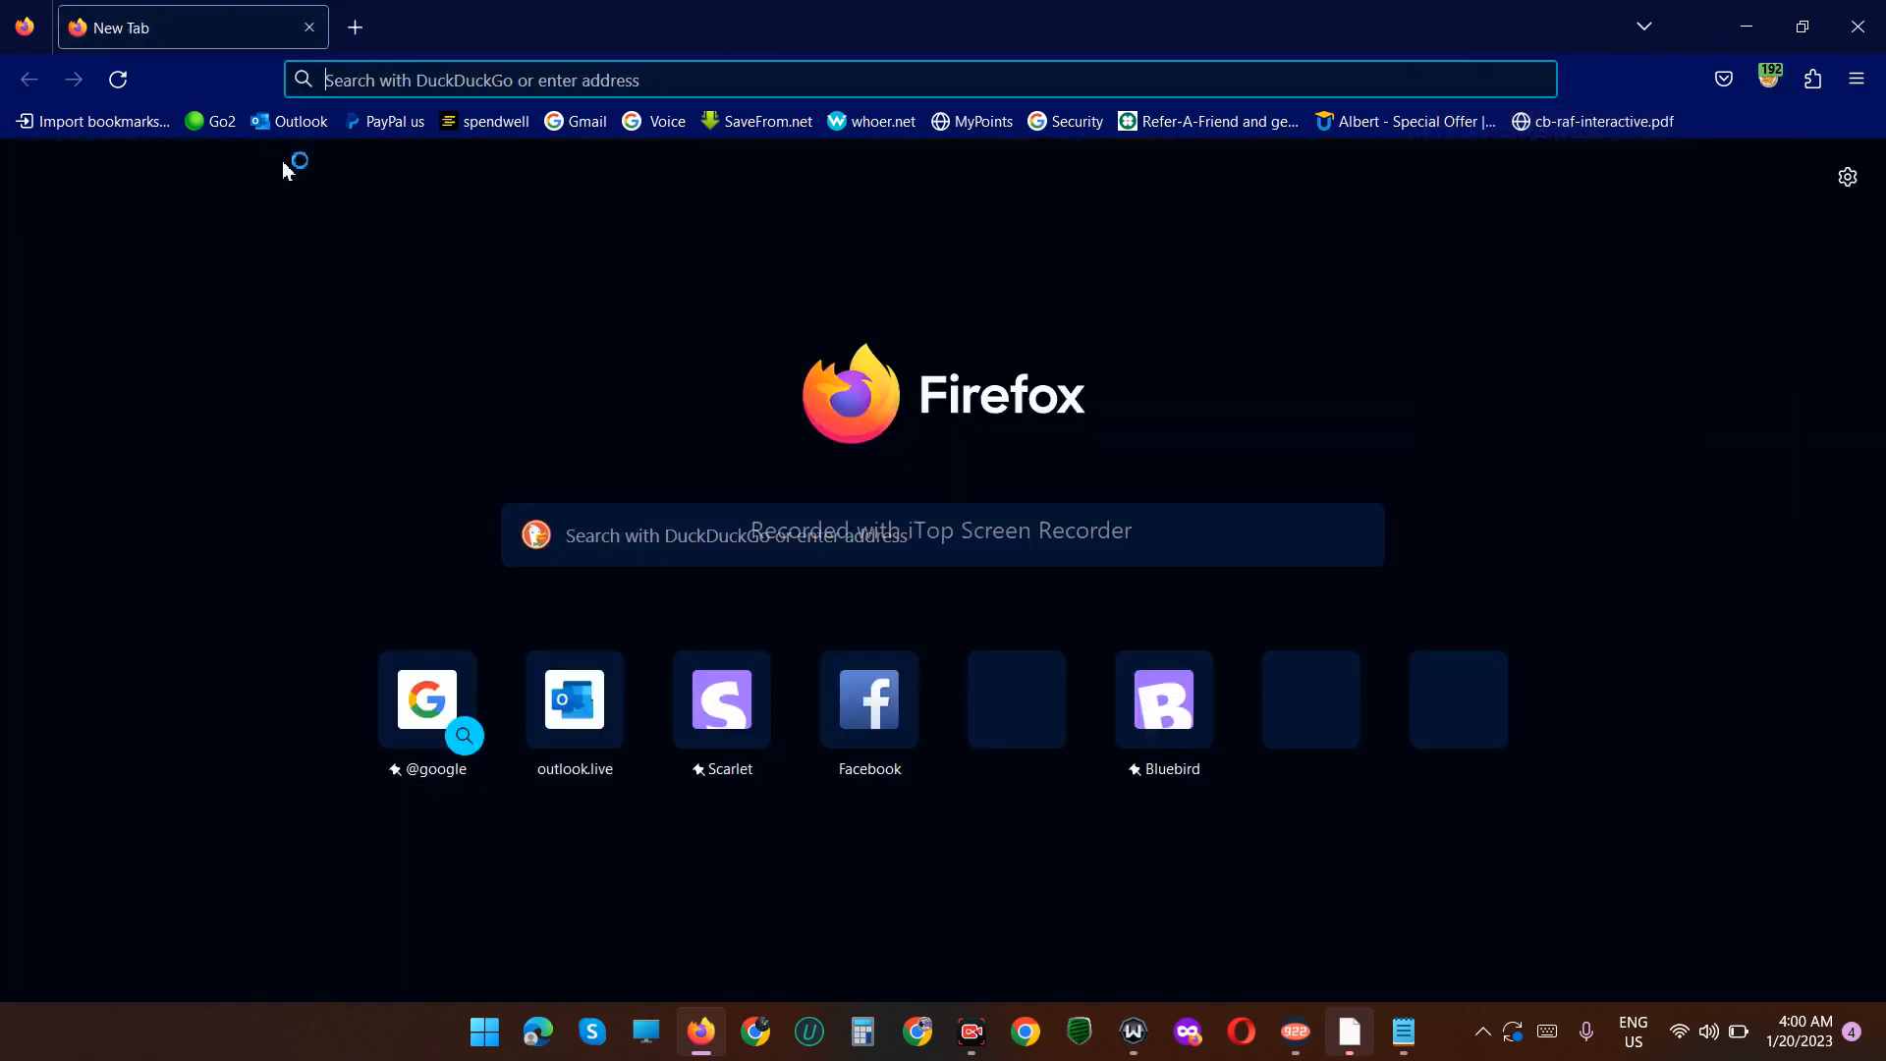
Open the bookmarked whoer.net page and check the GMT offset of the local time in its Time section.
{"action": "left_click", "coordinate": [889, 121]}
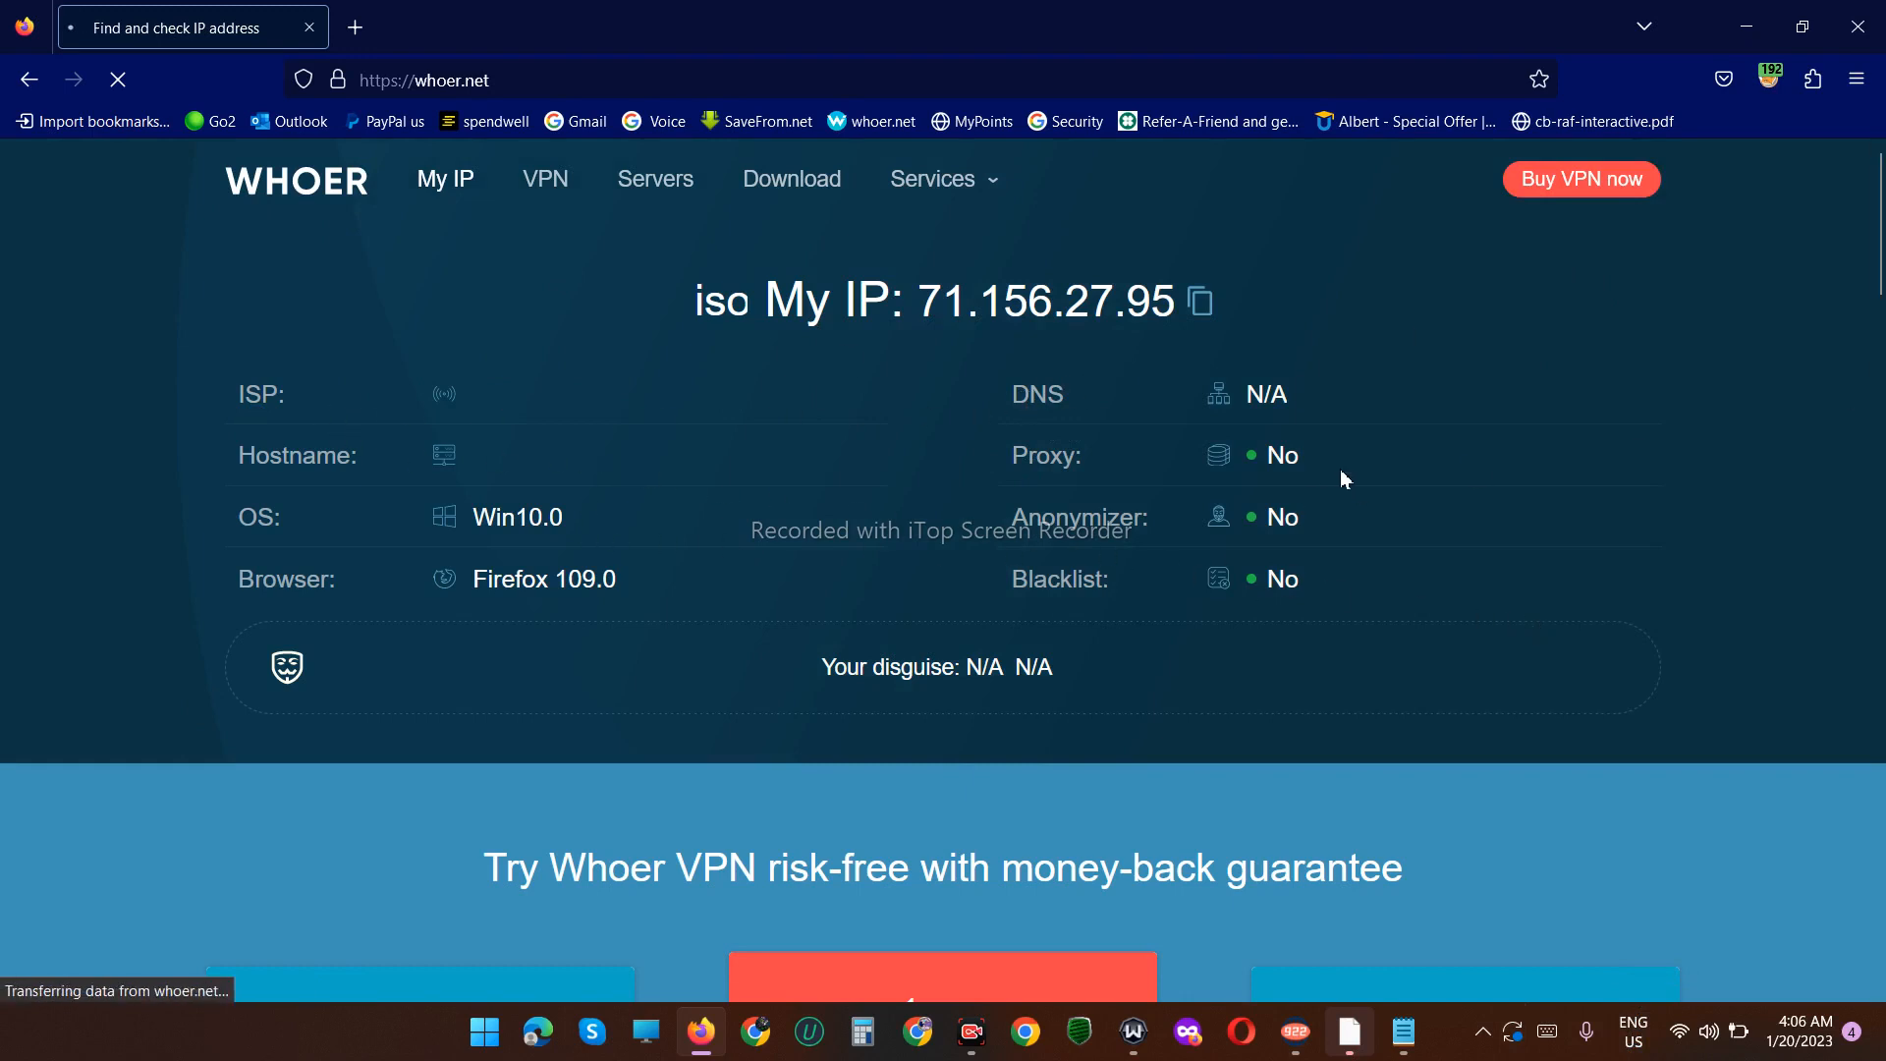
{"action": "scroll", "coordinate": [1351, 516], "scroll_direction": "down", "scroll_amount": 3}
{"action": "scroll", "coordinate": [1352, 518], "scroll_direction": "down", "scroll_amount": 10}
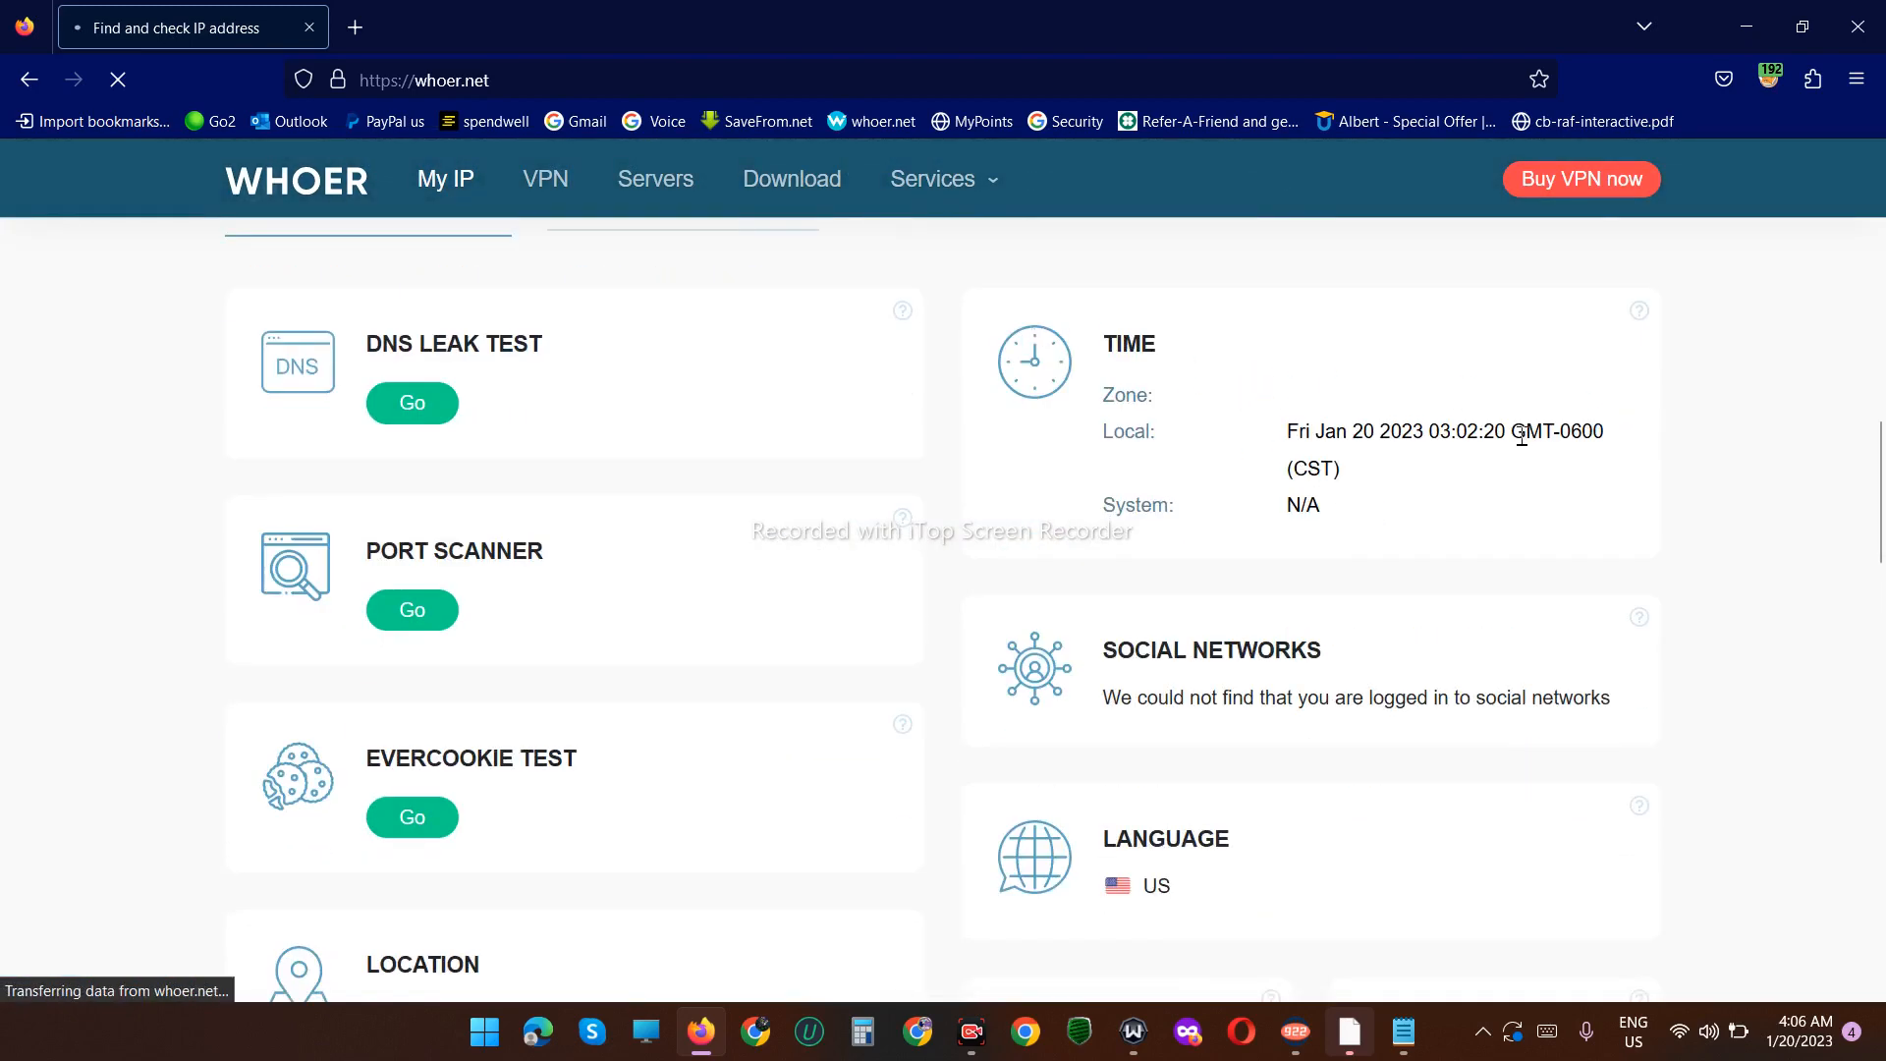
{"action": "left_click_drag", "start_coordinate": [1507, 432], "coordinate": [1684, 438]}
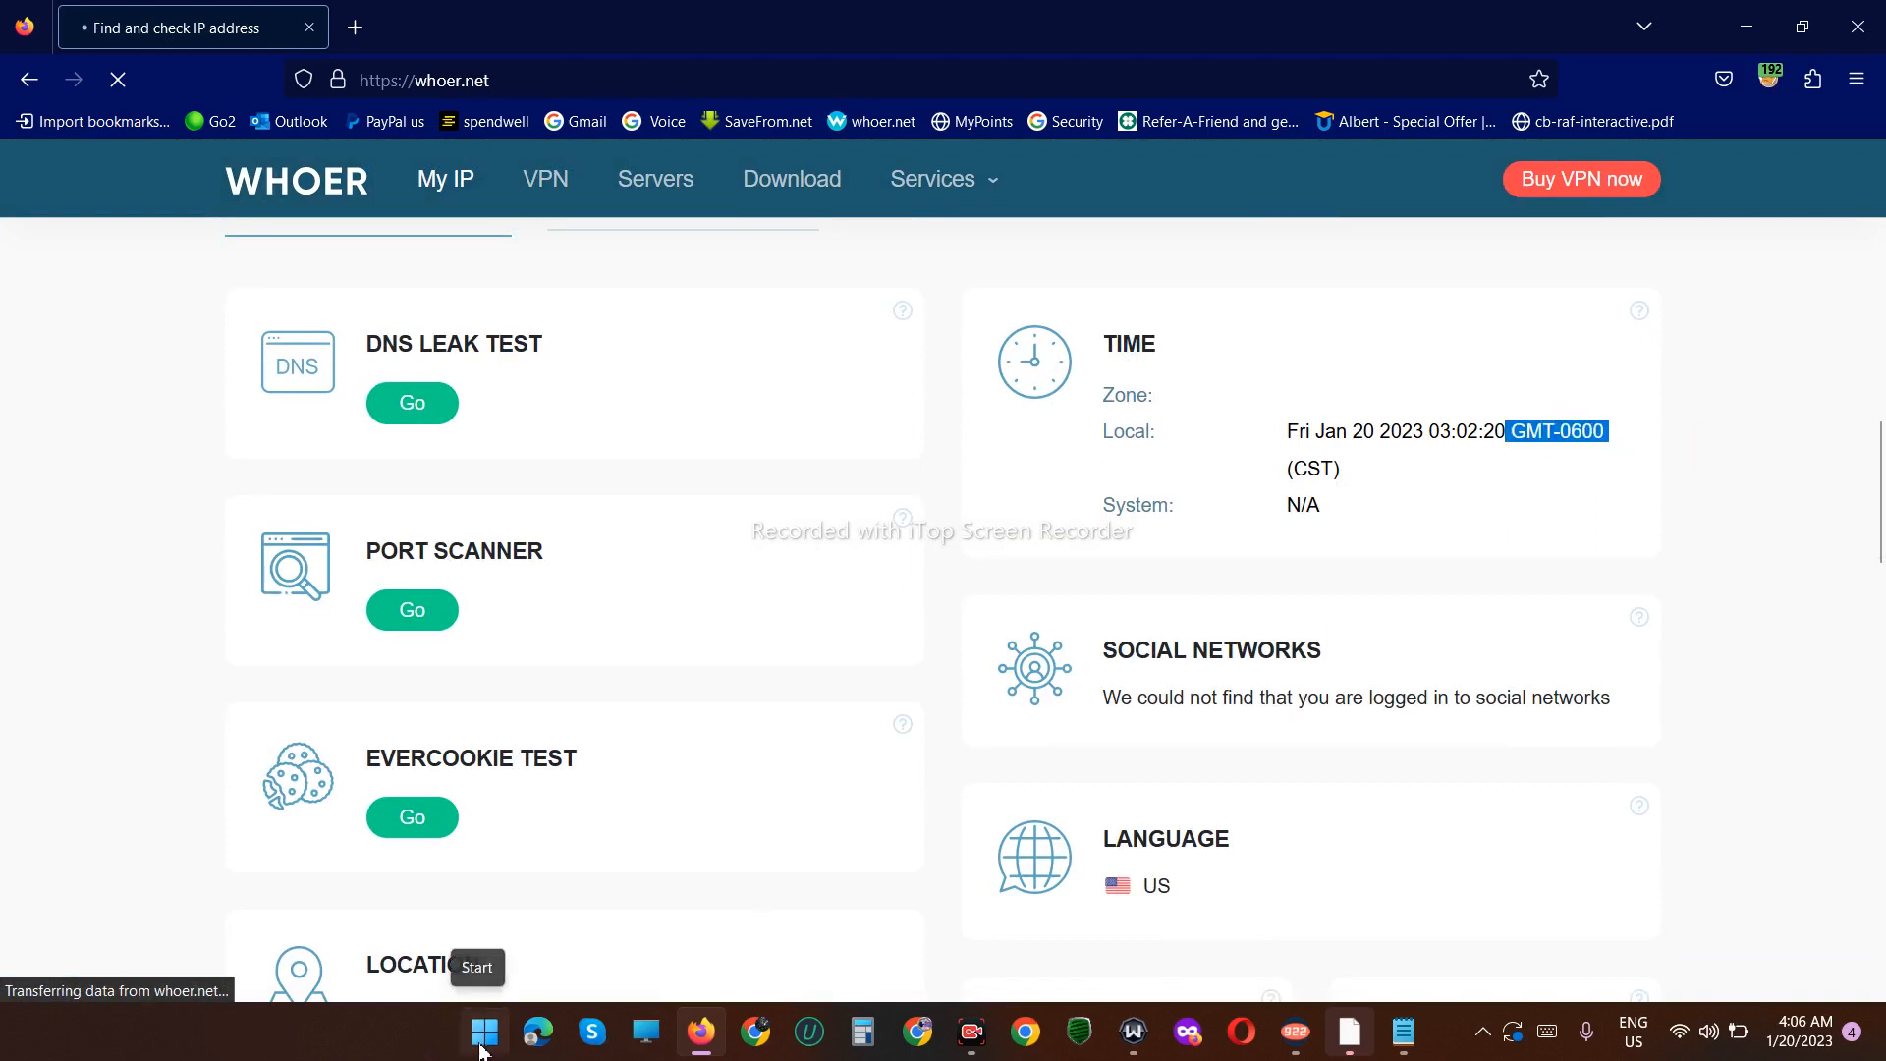
Set the Windows time zone to (UTC-06:00) Central Time (US & Canada) and close Settings.
{"action": "left_click", "coordinate": [483, 1031]}
{"action": "left_click", "coordinate": [1237, 314]}
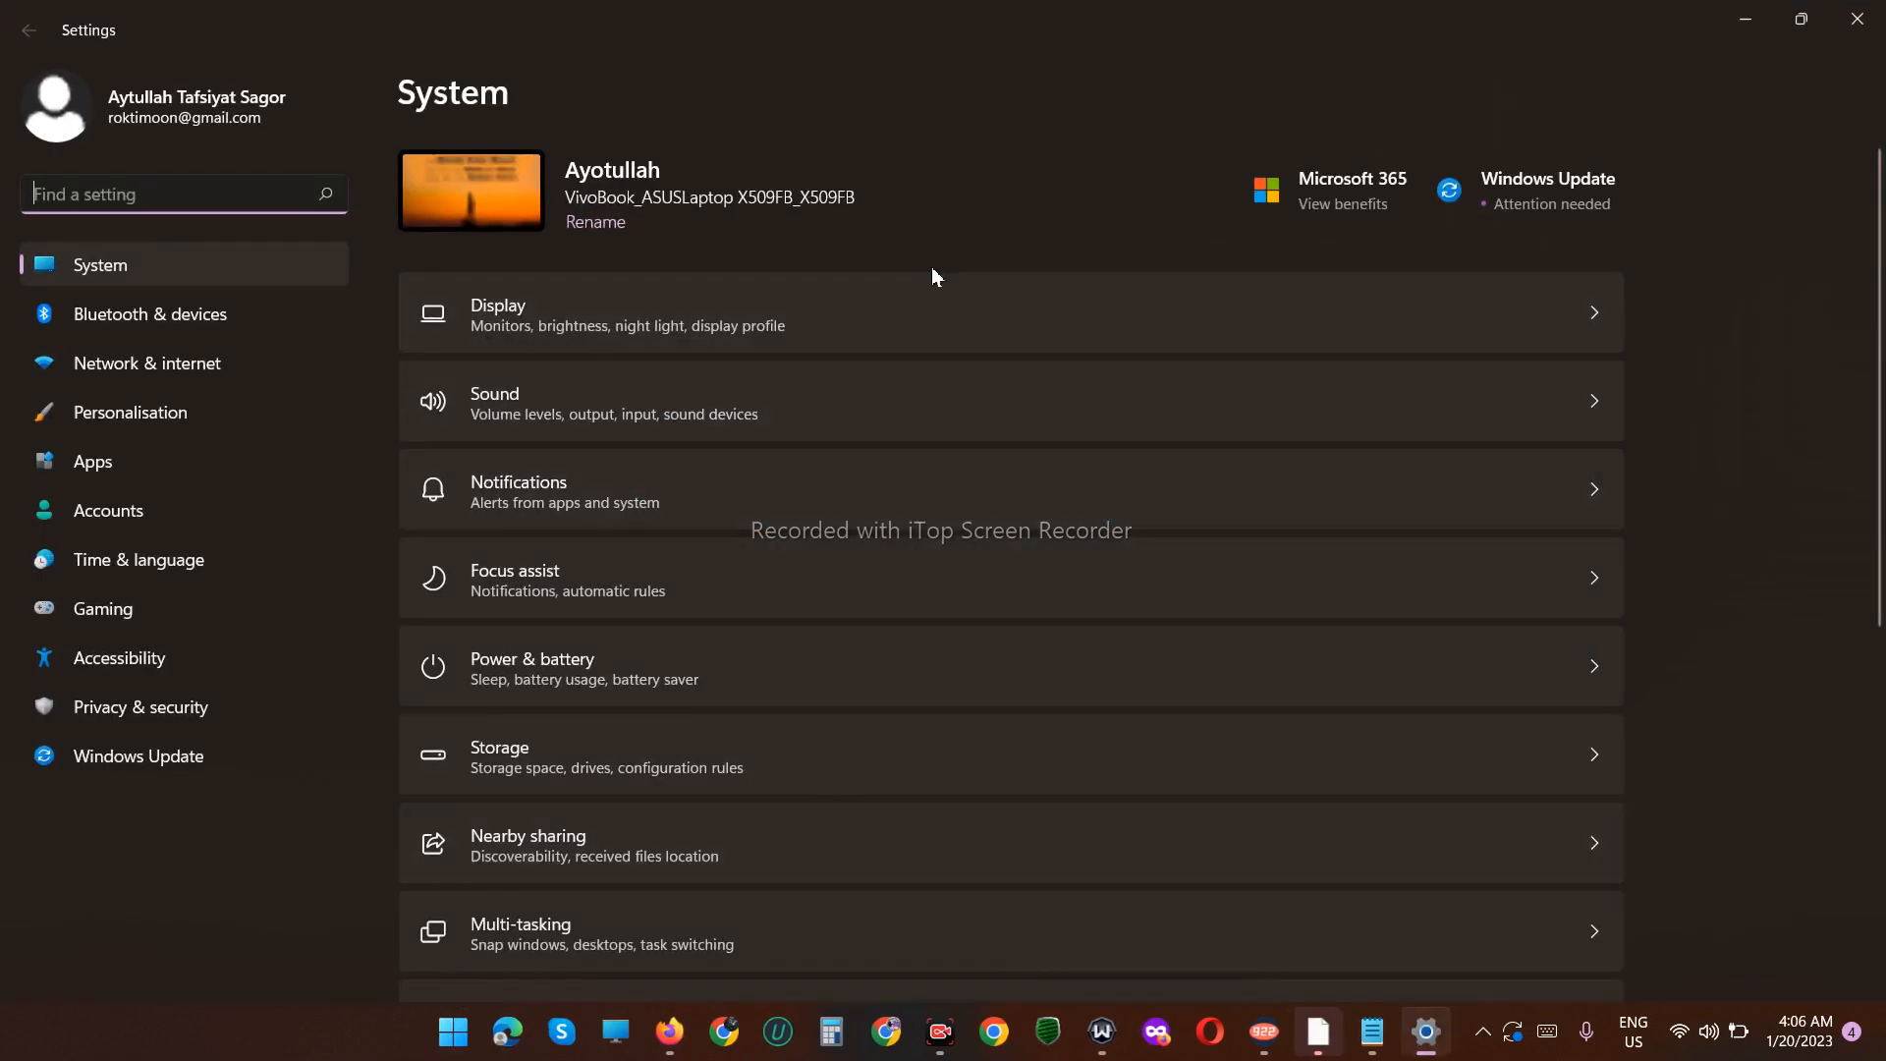
{"action": "left_click", "coordinate": [216, 566]}
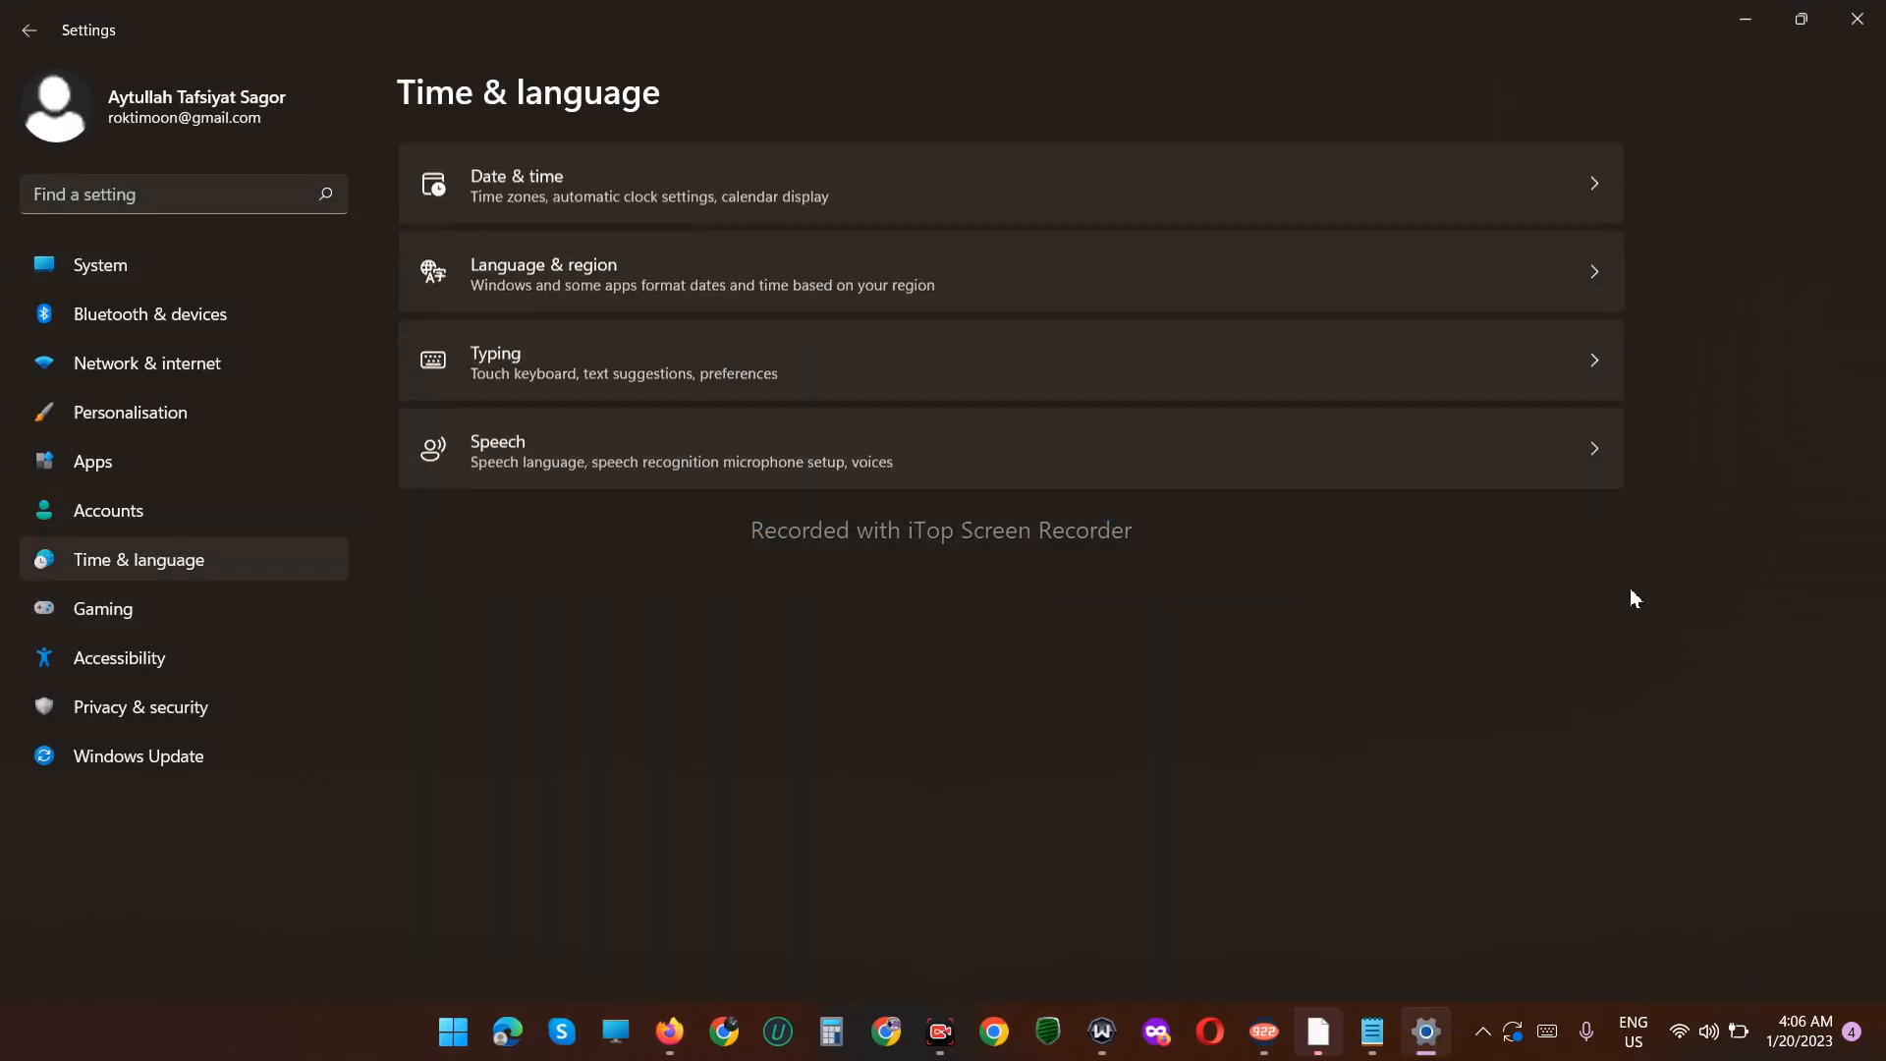
{"action": "left_click", "coordinate": [1593, 182]}
{"action": "left_click", "coordinate": [1502, 444]}
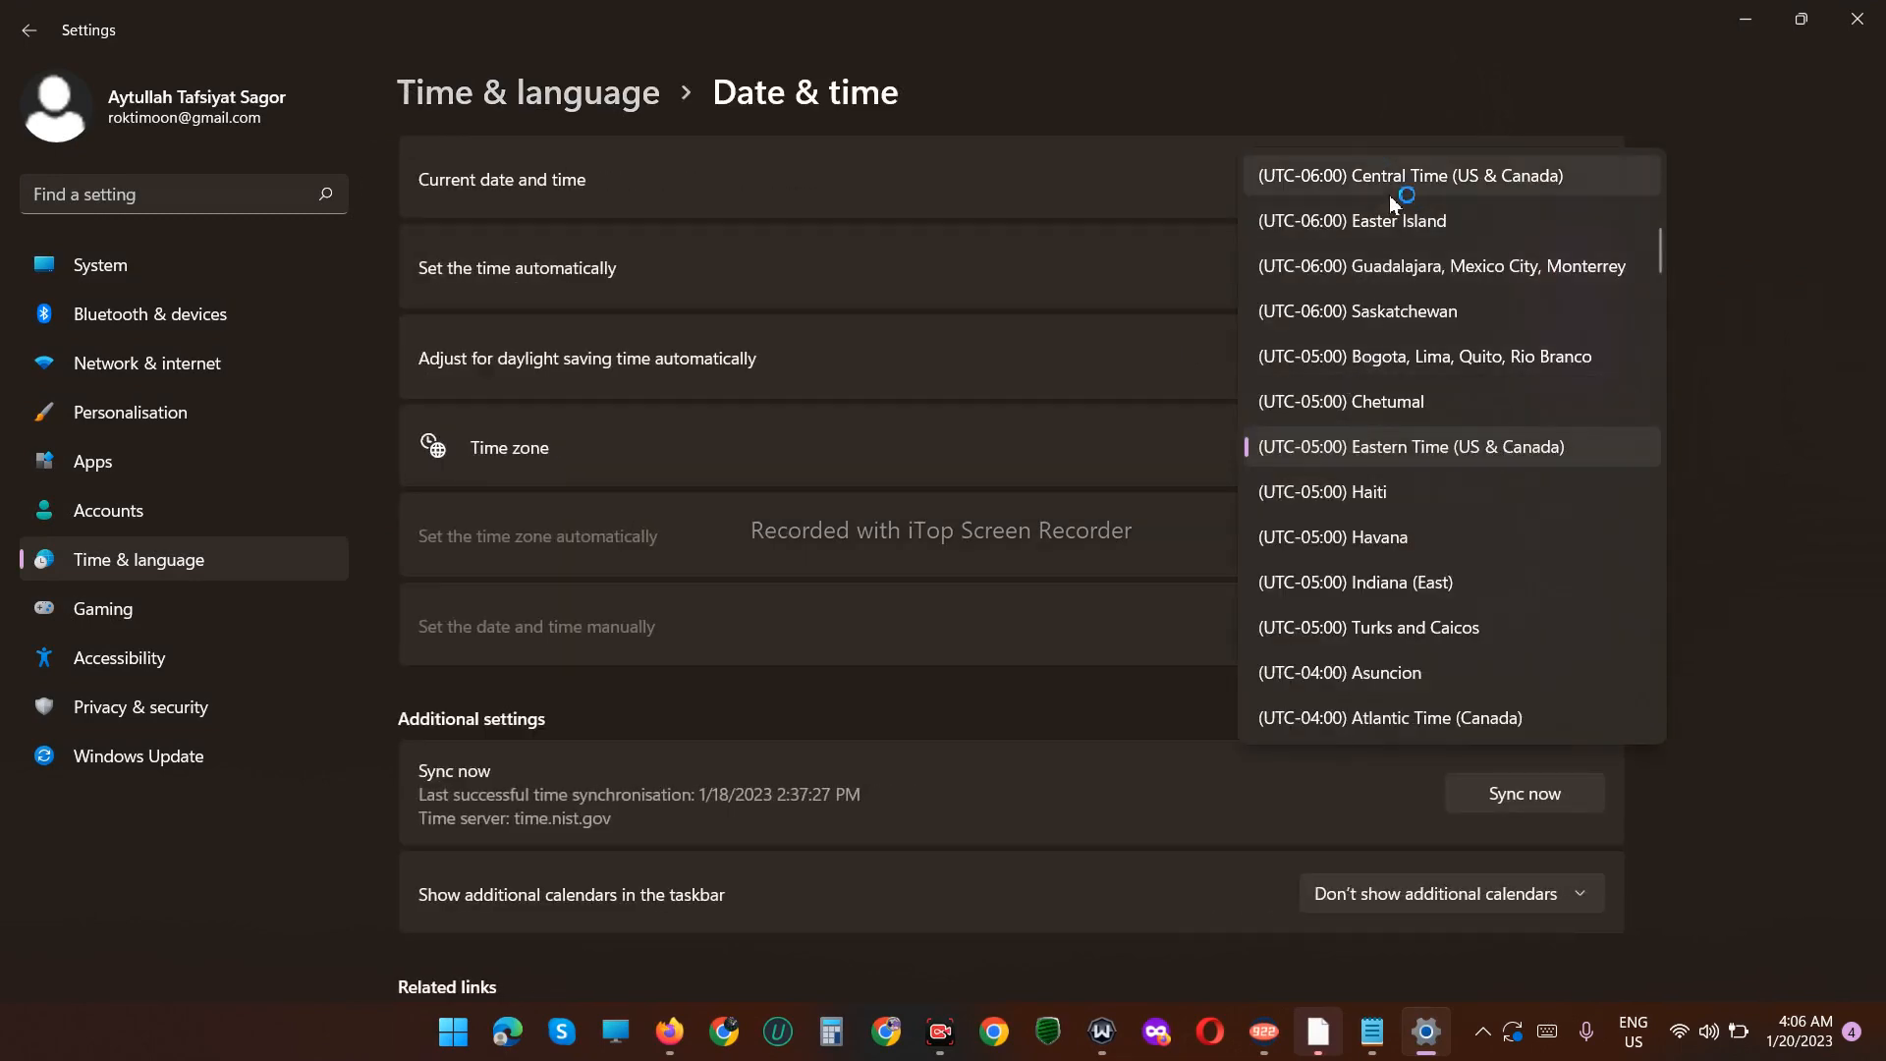
{"action": "left_click", "coordinate": [1354, 178]}
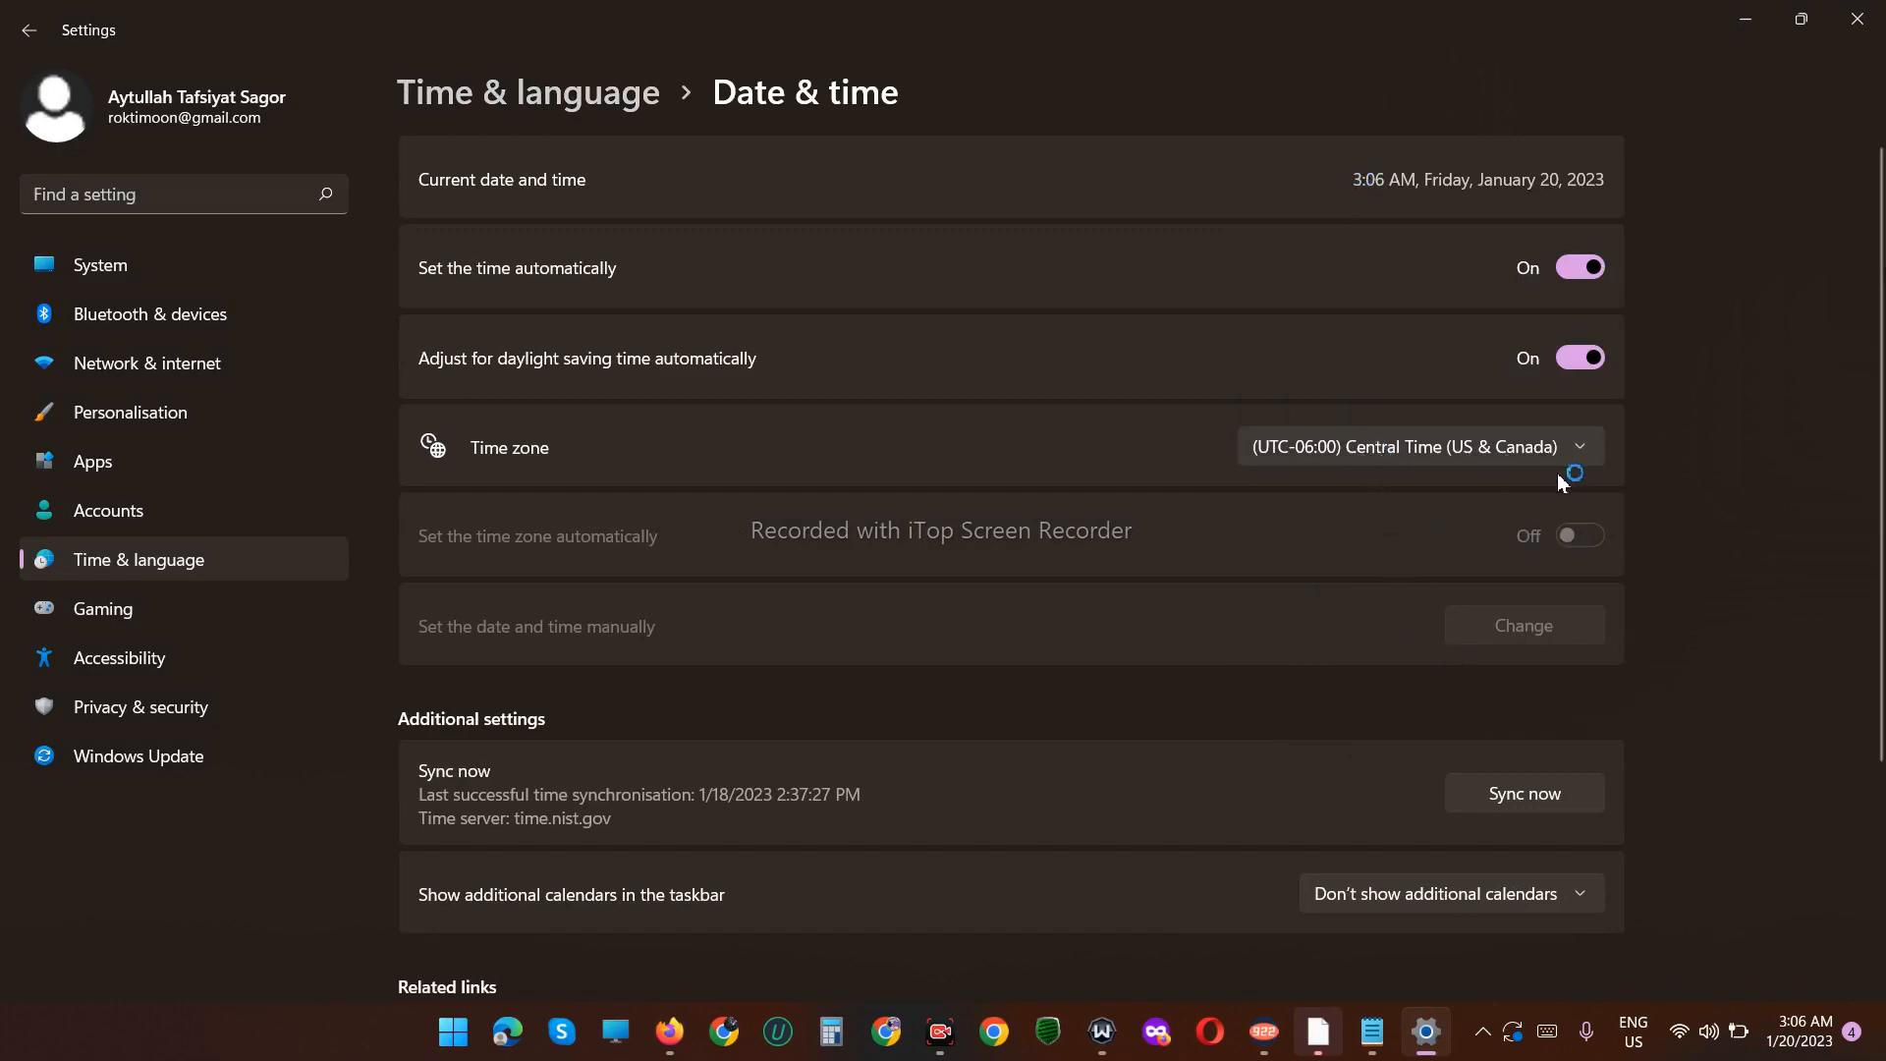
{"action": "left_click", "coordinate": [1876, 28]}
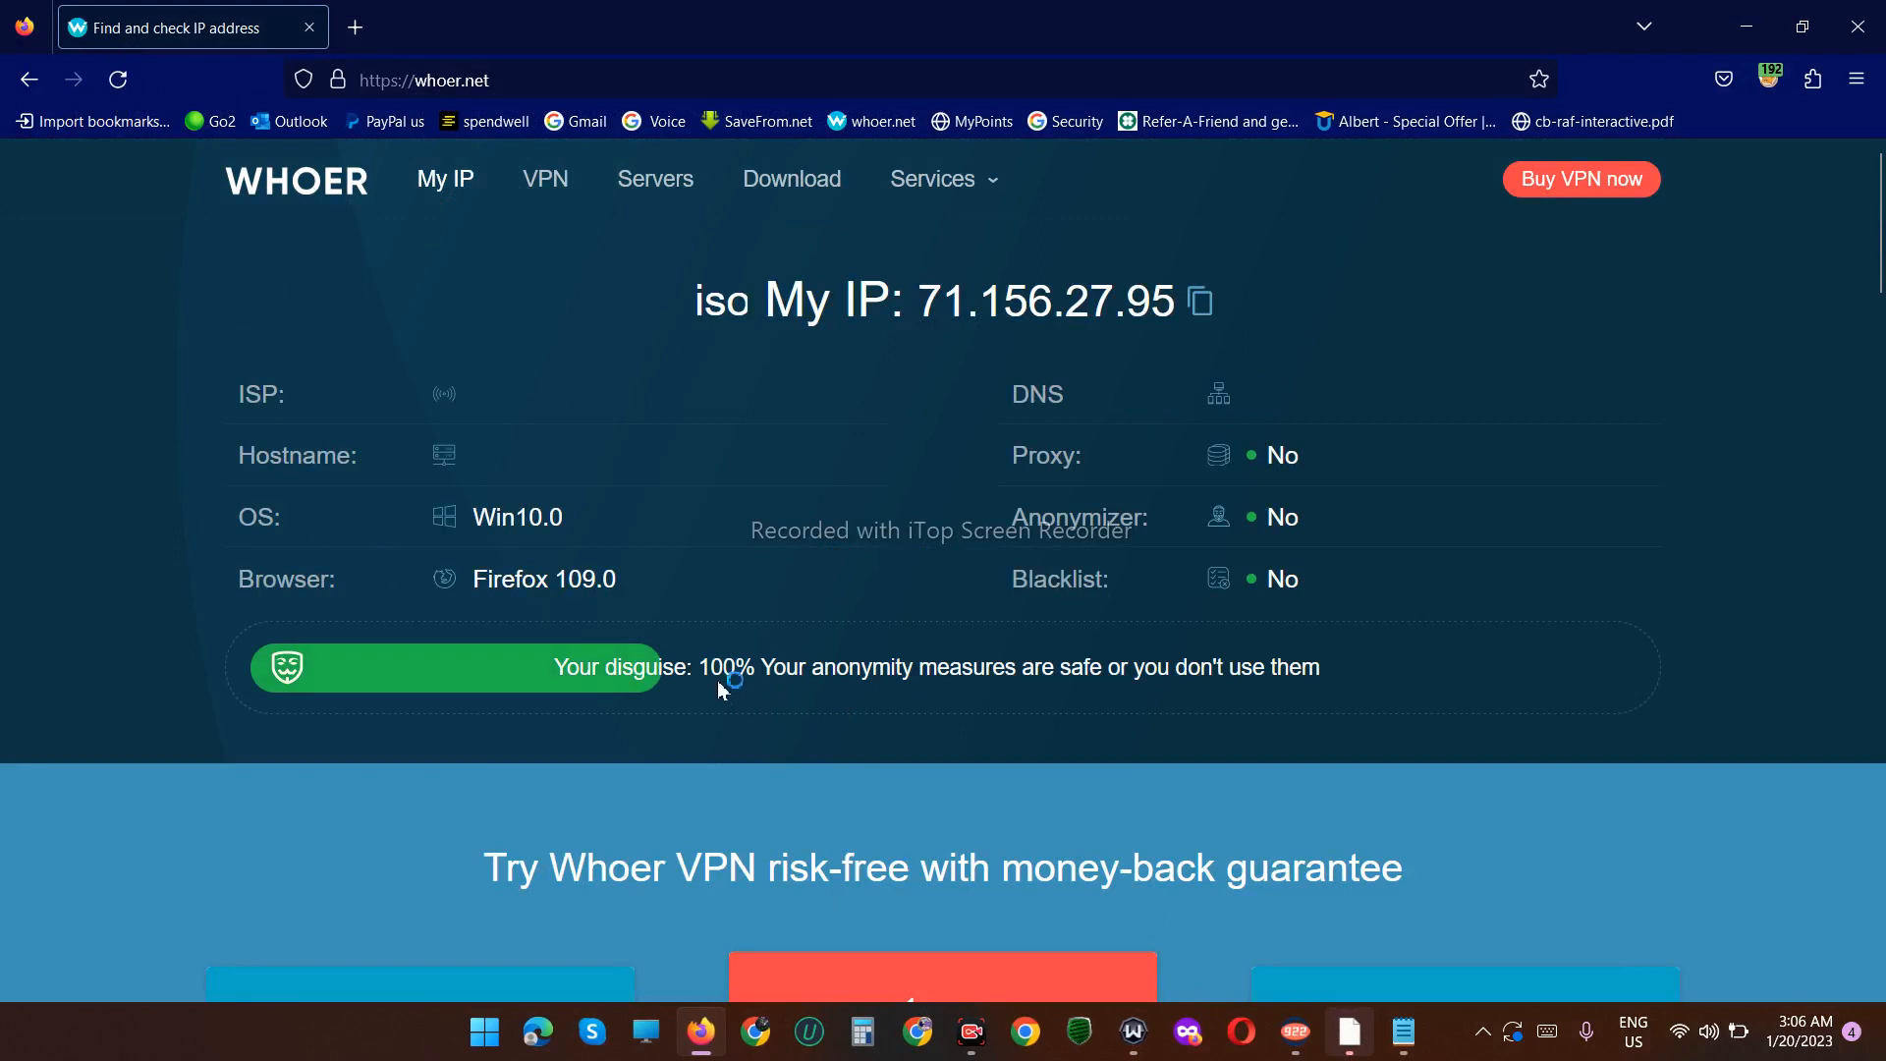
Reload whoer.net and examine the IP's country, ISP and disguise rating.
{"action": "left_click", "coordinate": [122, 81]}
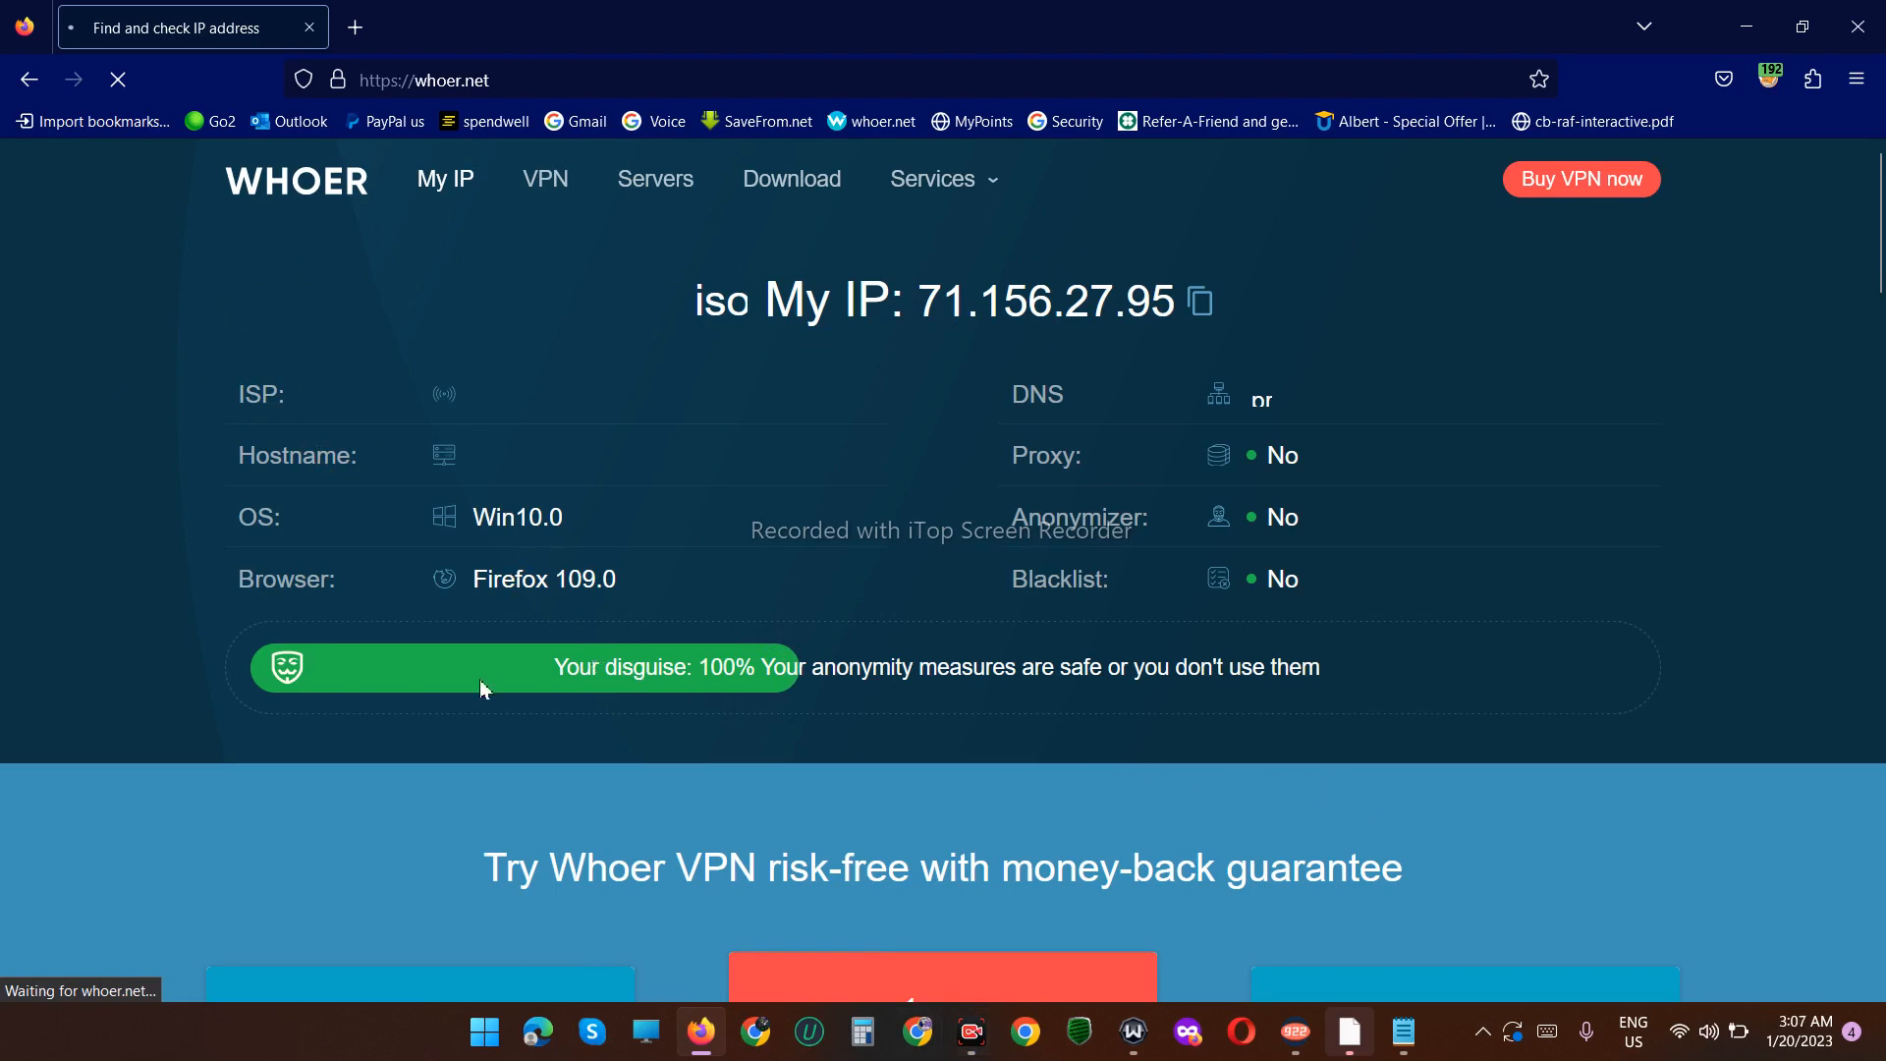
{"action": "left_click_drag", "start_coordinate": [534, 685], "coordinate": [864, 676]}
{"action": "left_click", "coordinate": [797, 678]}
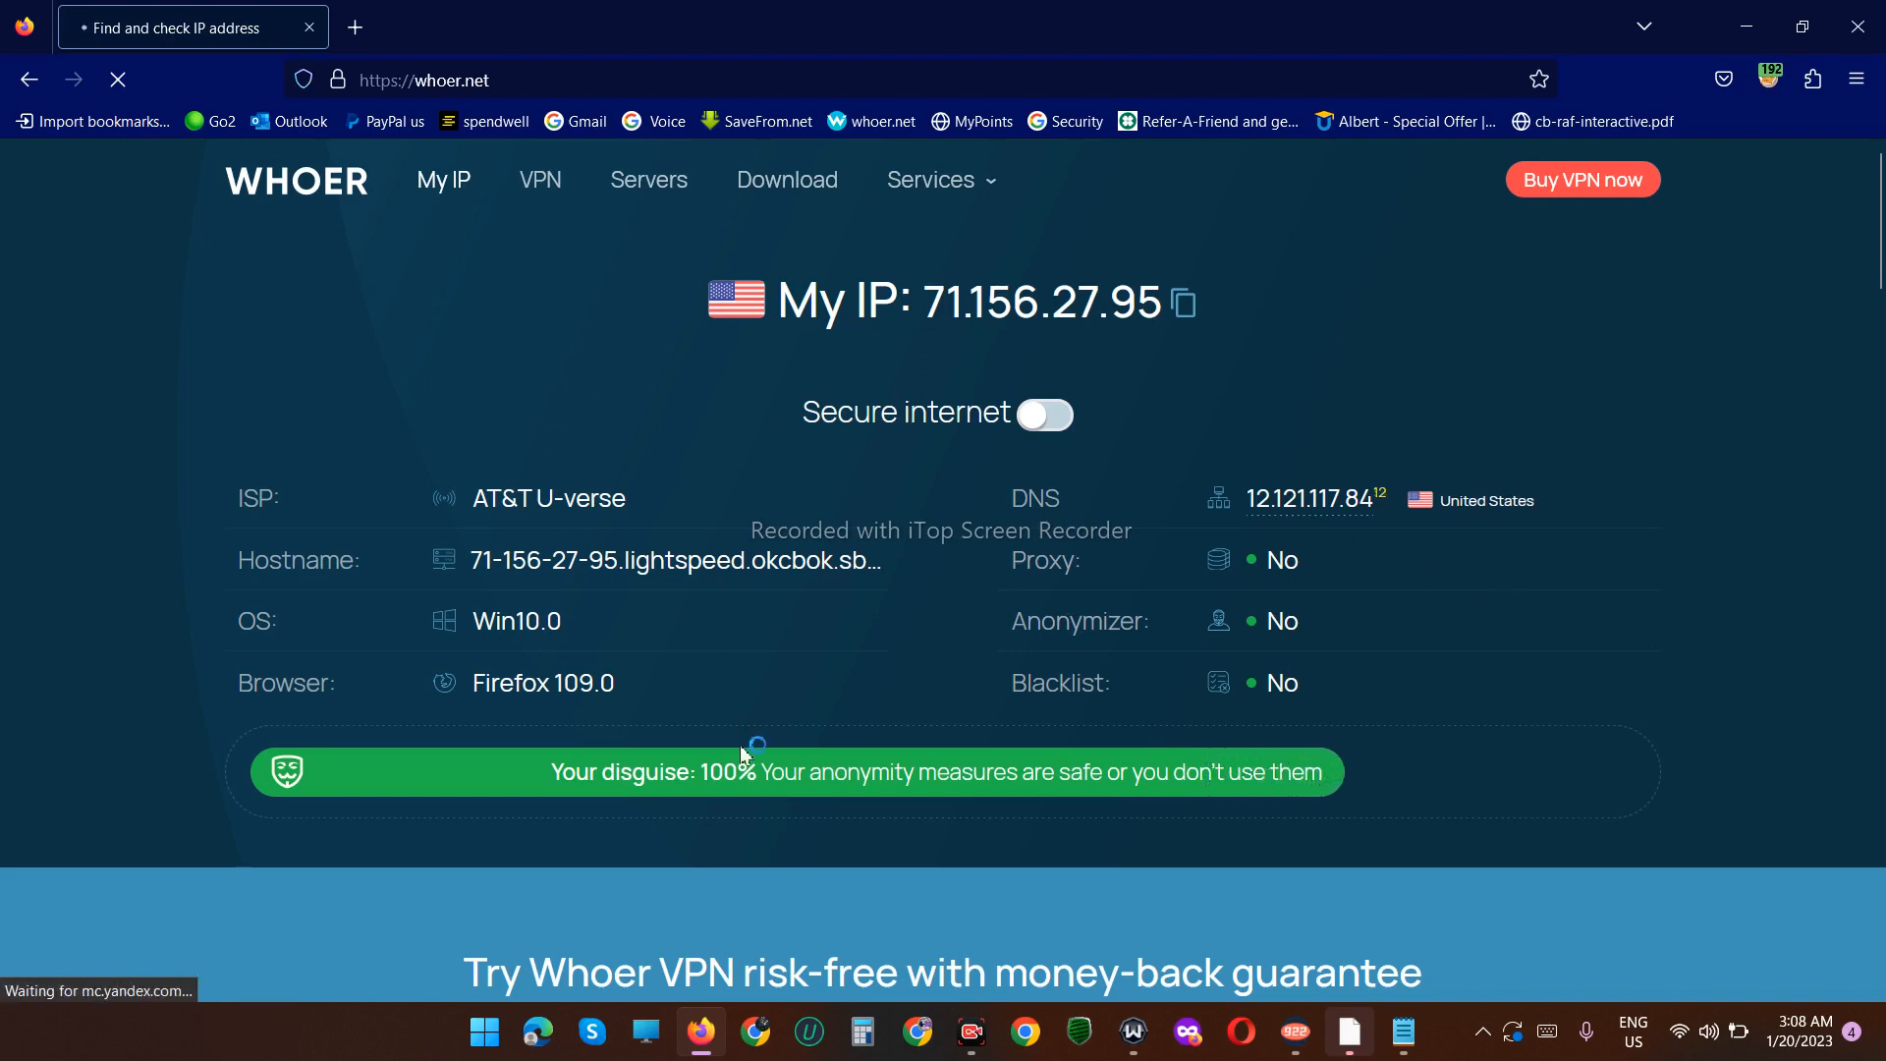
{"action": "left_click_drag", "start_coordinate": [627, 498], "coordinate": [654, 291]}
{"action": "left_click", "coordinate": [680, 285]}
{"action": "left_click_drag", "start_coordinate": [493, 783], "coordinate": [751, 788]}
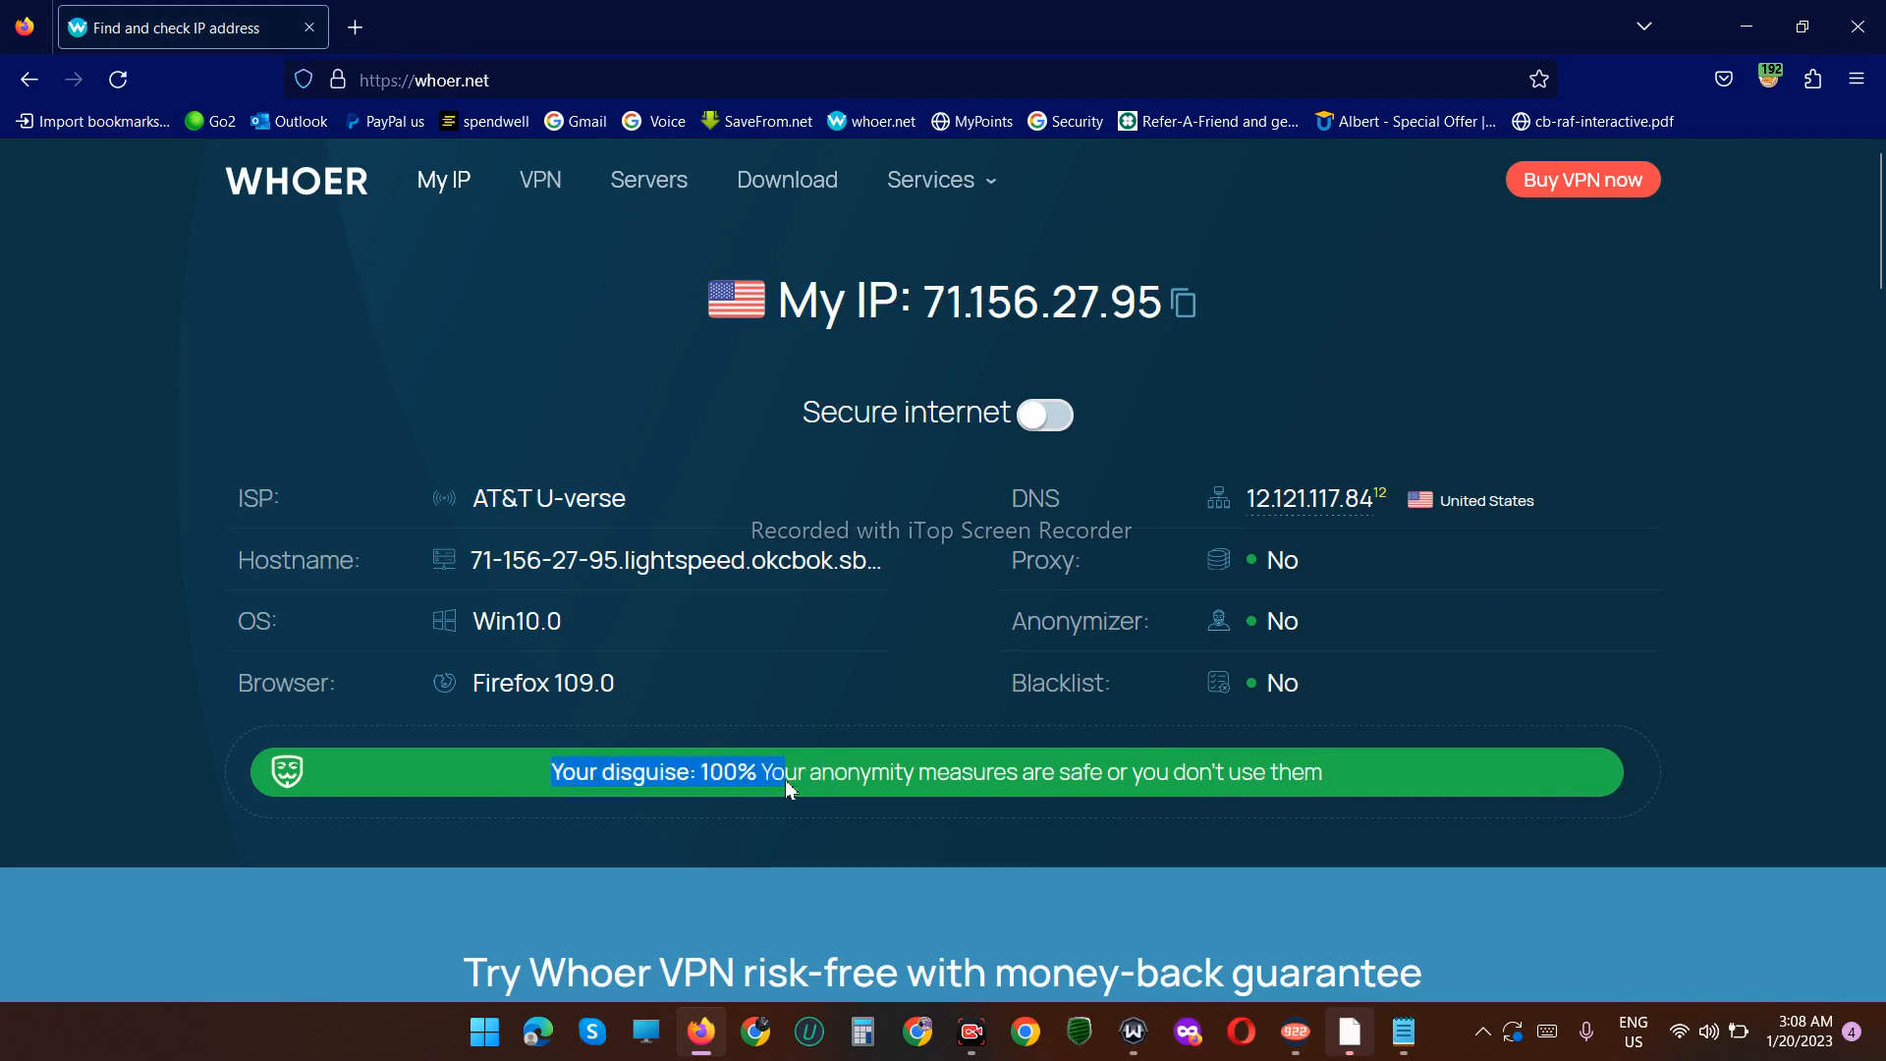
{"action": "left_click", "coordinate": [949, 817]}
Review the time, location and language details further down the whoer.net page, and recheck the disguise rating.
{"action": "scroll", "coordinate": [1086, 758], "scroll_direction": "down", "scroll_amount": 8}
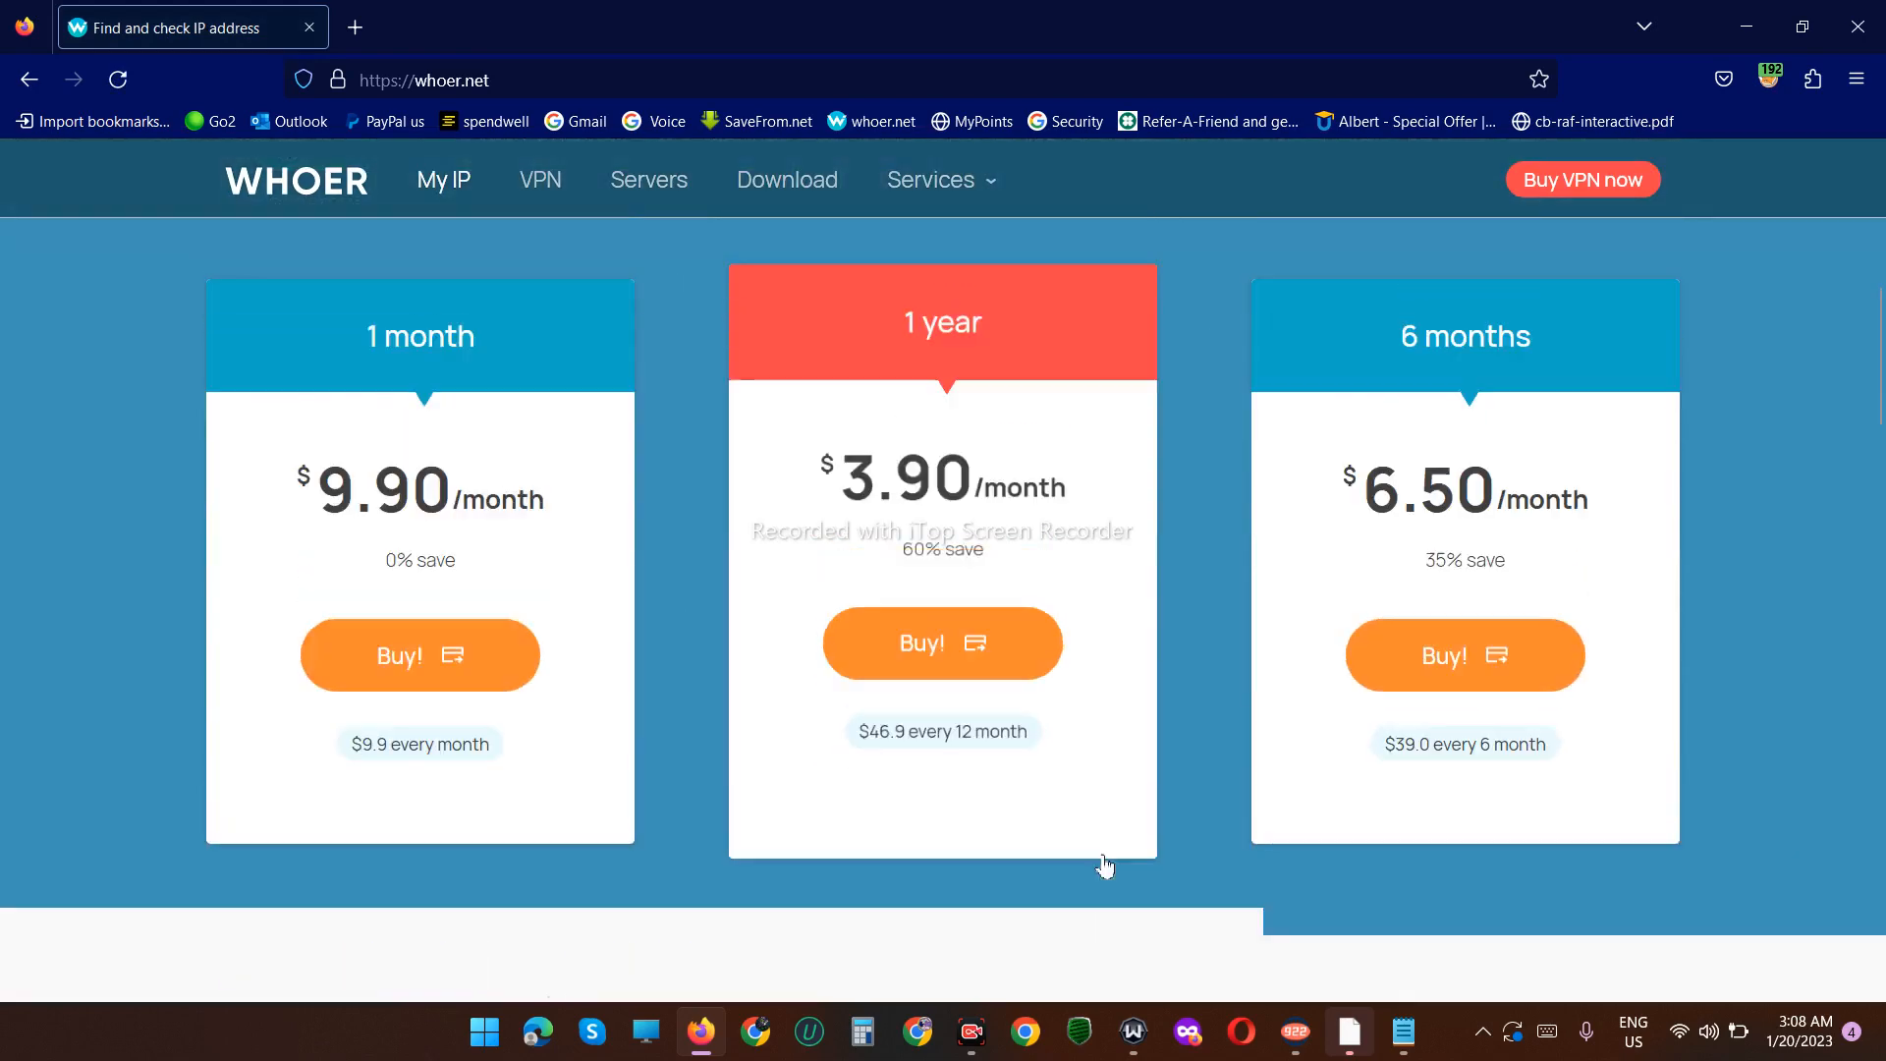
{"action": "scroll", "coordinate": [1104, 864], "scroll_direction": "down", "scroll_amount": 8}
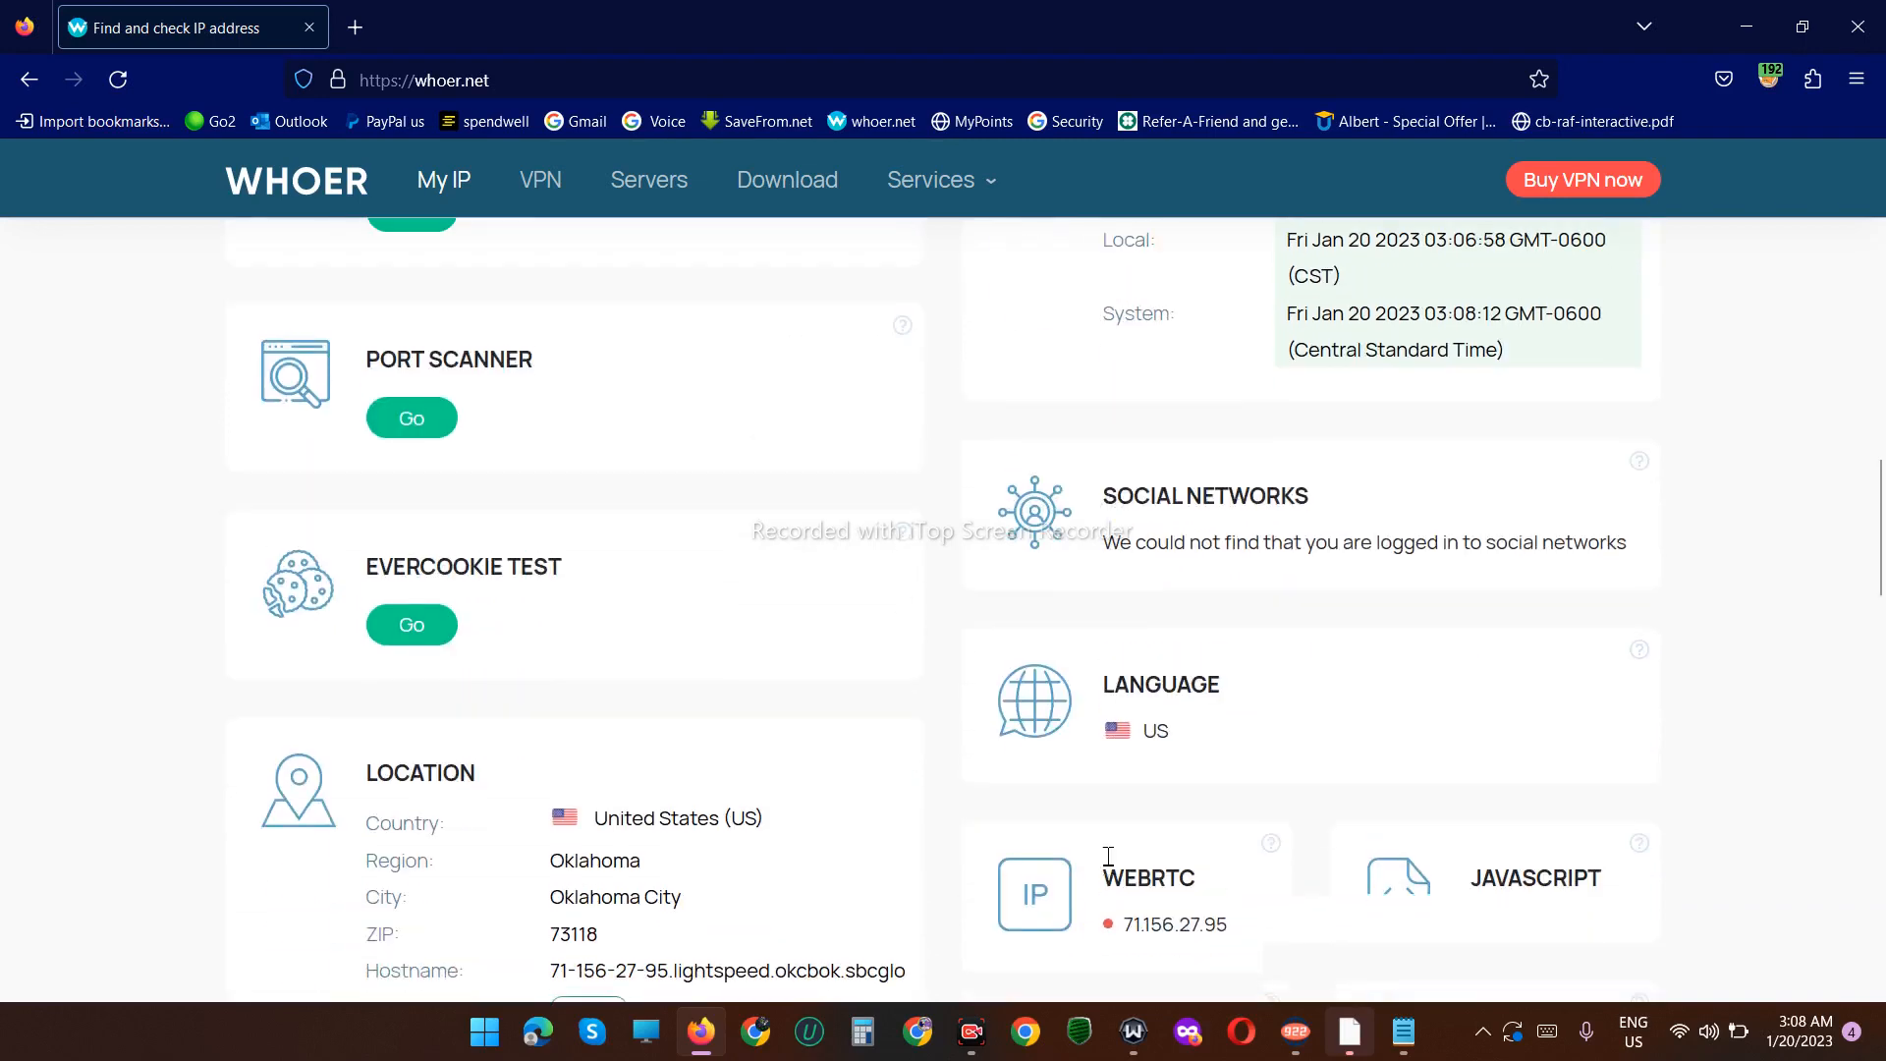
{"action": "scroll", "coordinate": [1107, 855], "scroll_direction": "up", "scroll_amount": 15}
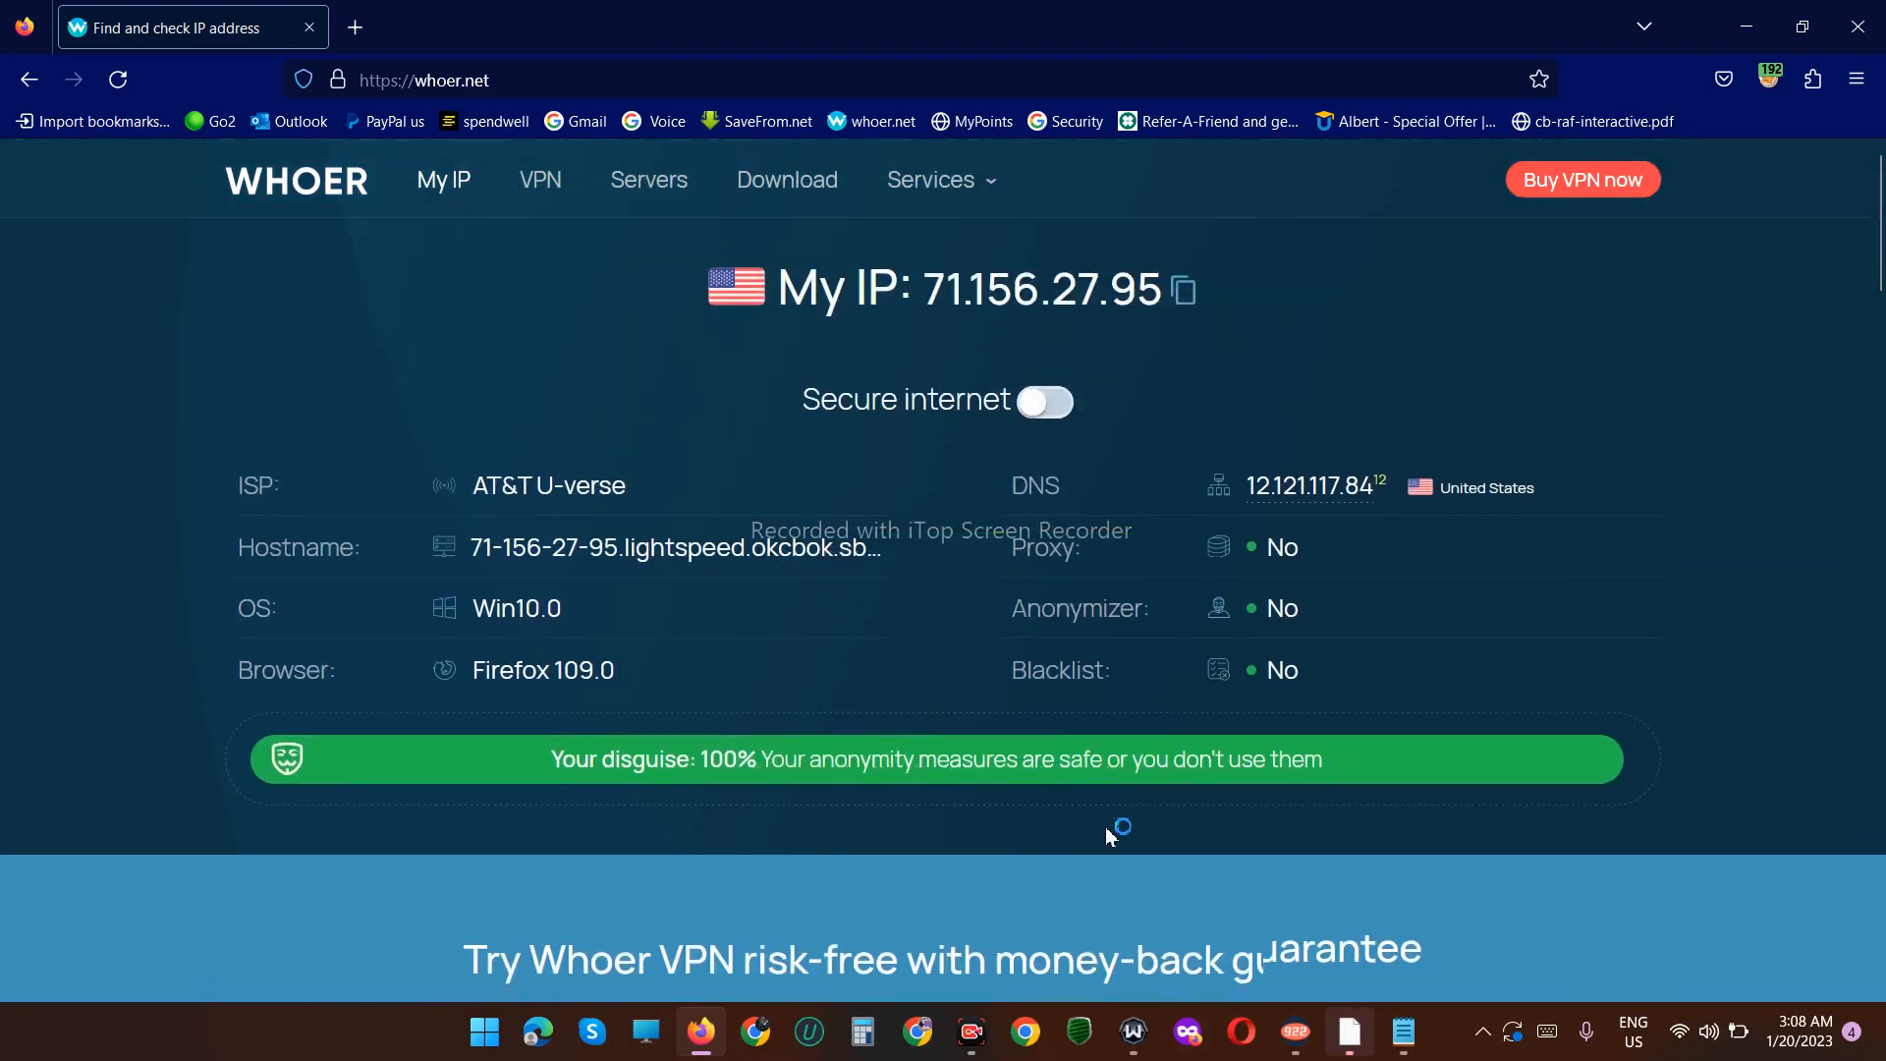
{"action": "scroll", "coordinate": [1105, 827], "scroll_direction": "down", "scroll_amount": 1}
{"action": "left_click_drag", "start_coordinate": [552, 664], "coordinate": [809, 665]}
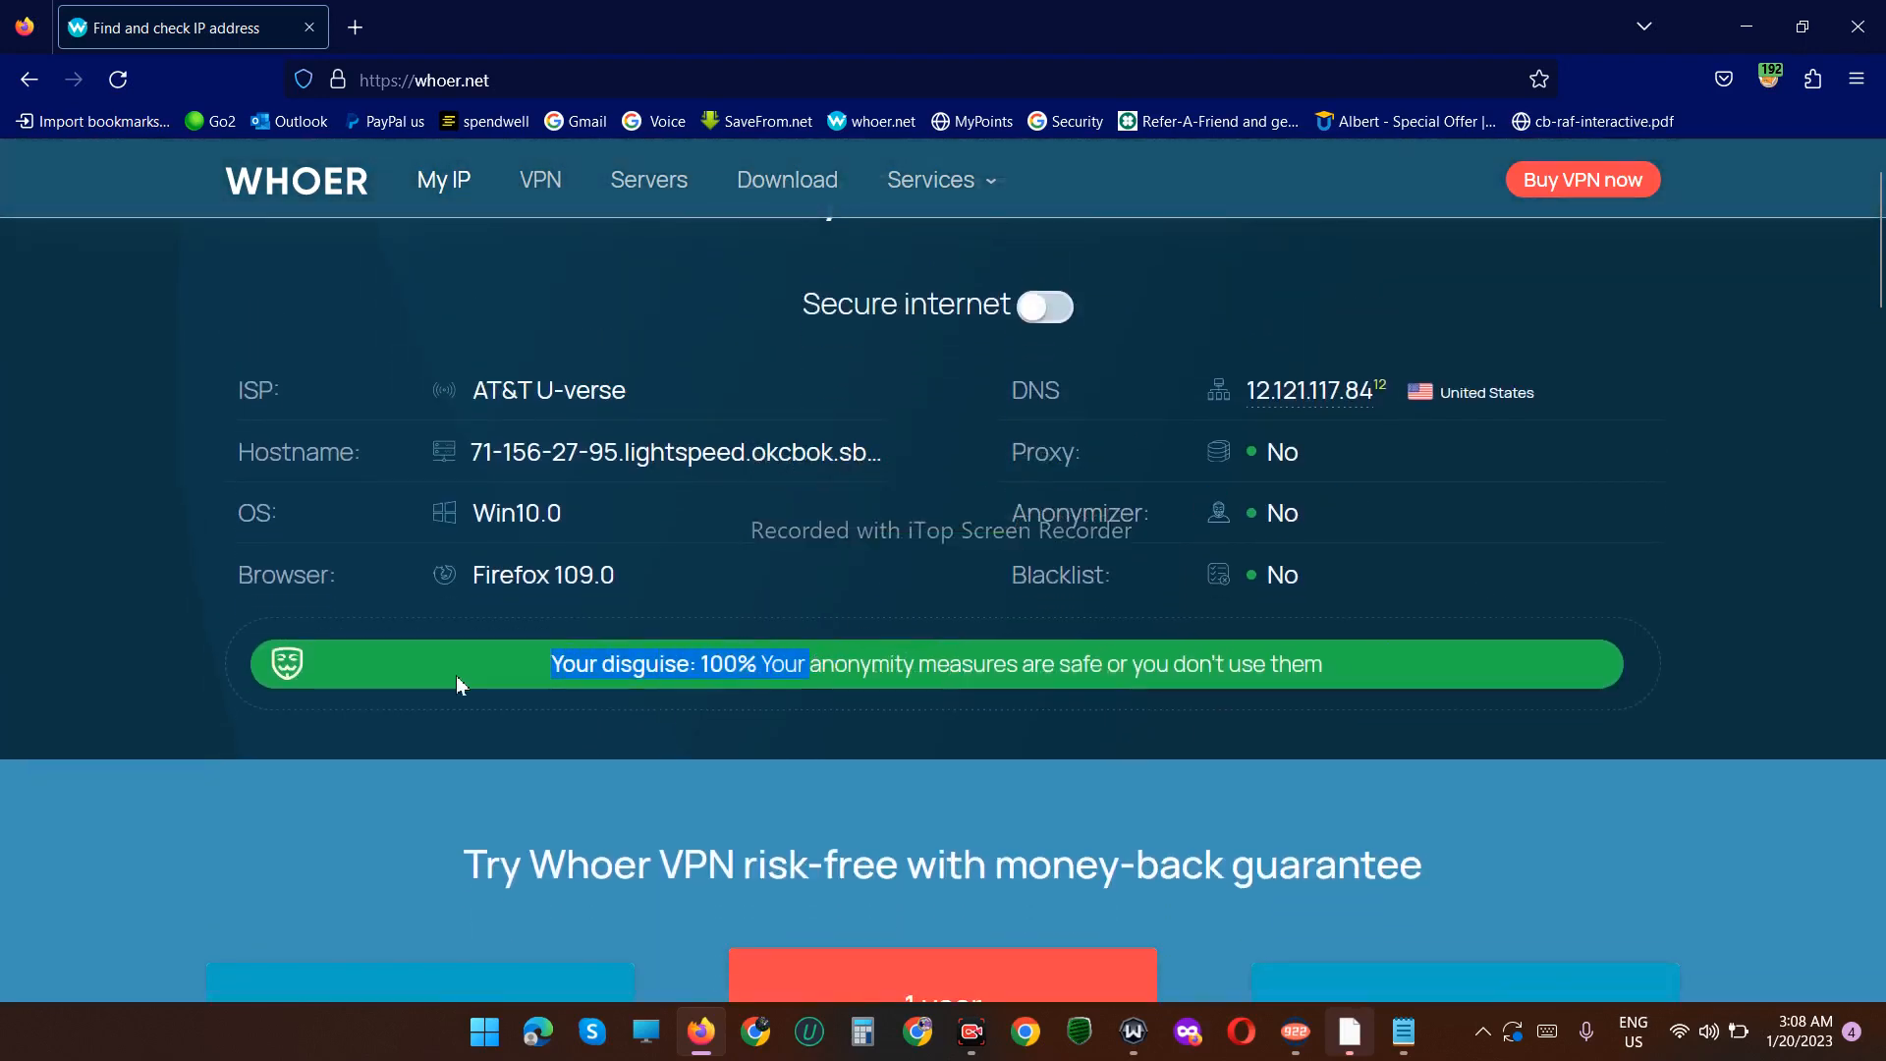